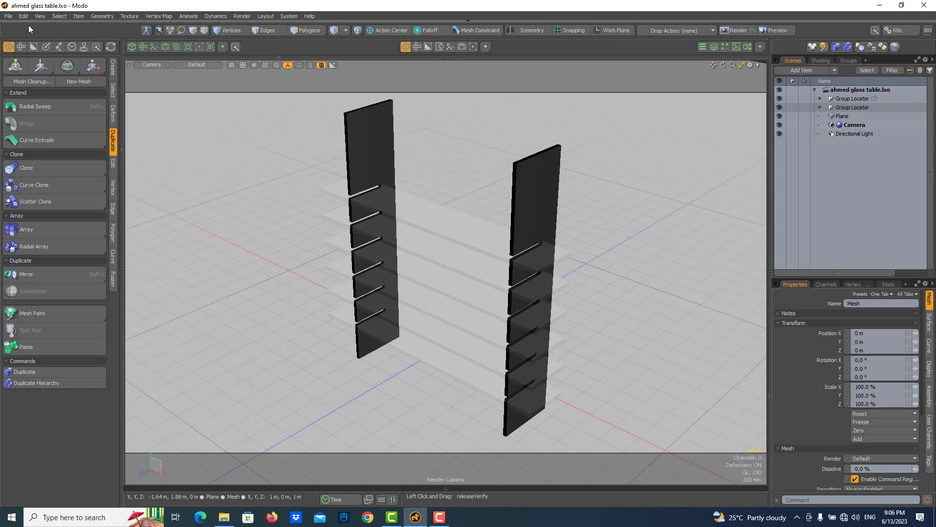
Start a new empty scene.
click(9, 15)
click(19, 46)
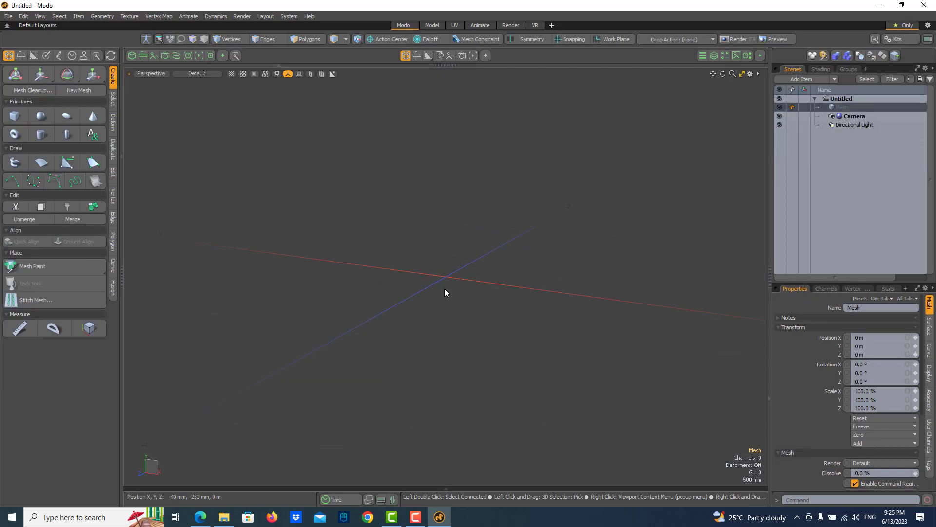
Look over the empty 3D workspace from several angles and distances, dismissing the trackball rotation notice.
scroll(445, 292, up, 4)
scroll(445, 292, down, 2)
scroll(444, 292, up, 1)
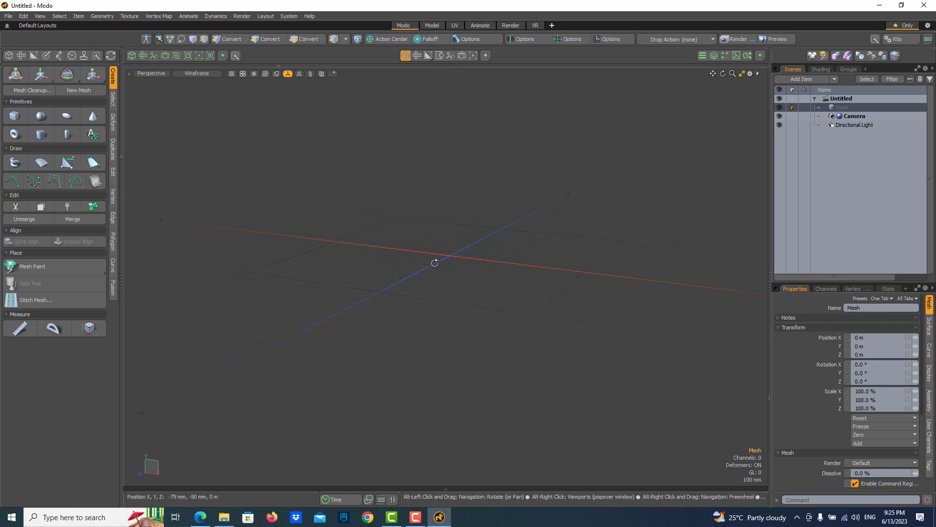
mouse_move(434, 259)
alt+mouse_down()
mouse_move(474, 259)
mouse_move(455, 279)
mouse_move(454, 265)
mouse_move(437, 264)
alt+mouse_up()
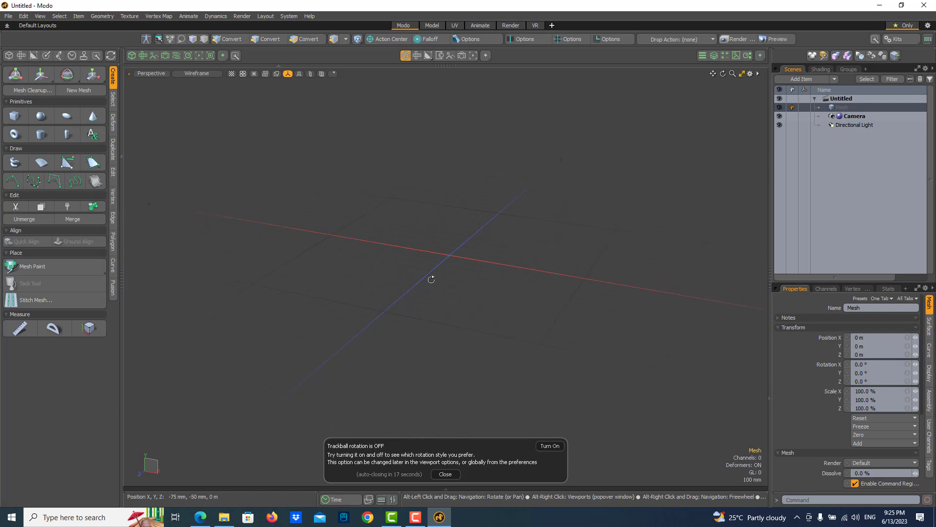
click(437, 473)
mouse_move(388, 225)
alt+mouse_down()
mouse_move(429, 217)
mouse_move(429, 226)
mouse_move(395, 224)
alt+mouse_up()
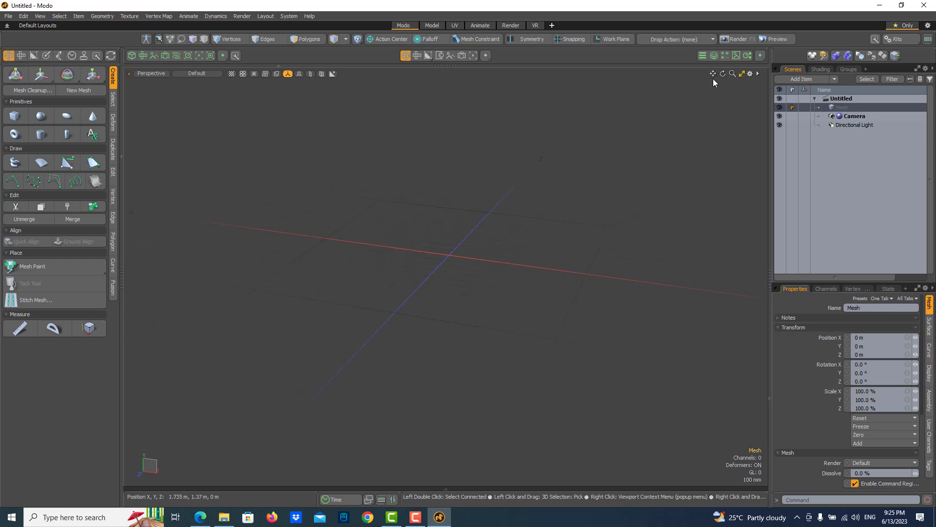
drag(722, 74, 830, 98)
drag(733, 74, 733, 73)
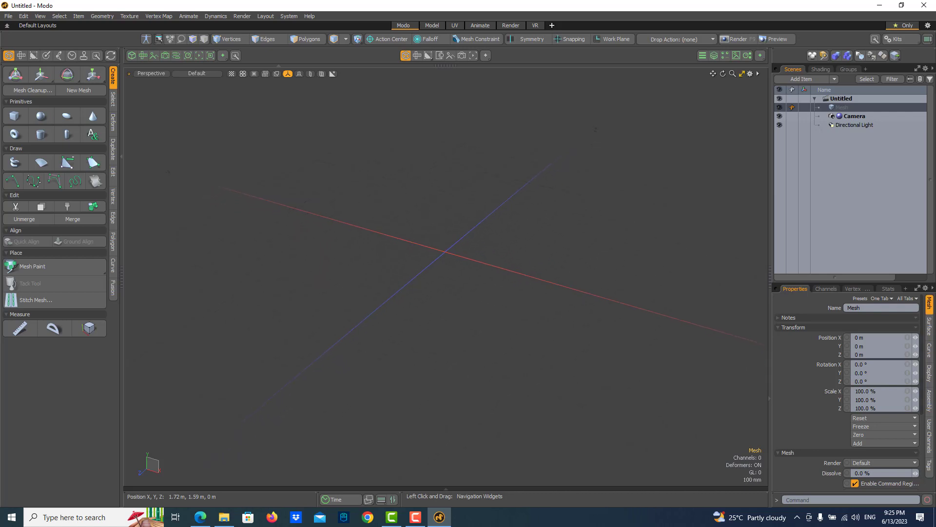
drag(733, 74, 702, 96)
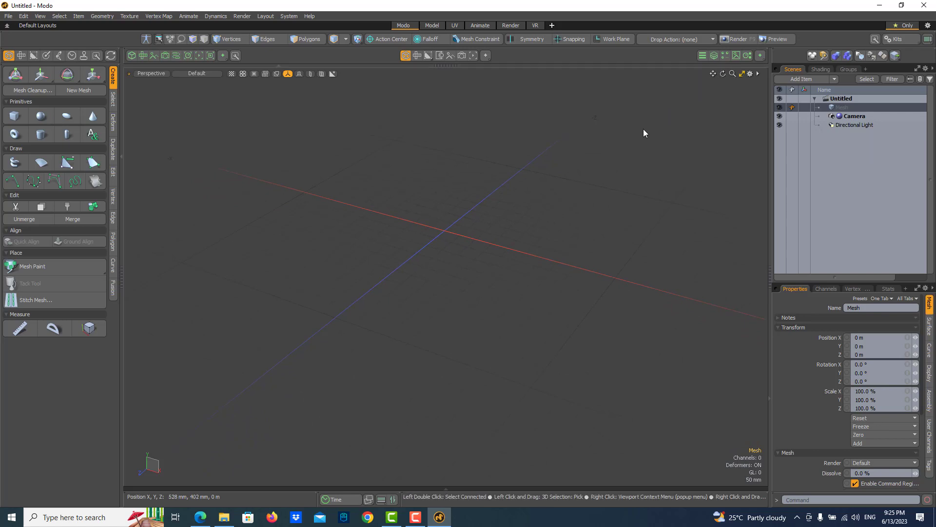
mouse_move(506, 261)
alt+mouse_down()
mouse_move(557, 243)
mouse_move(512, 263)
alt+mouse_up()
Add a cube primitive at the origin of the scene.
right_click(433, 199)
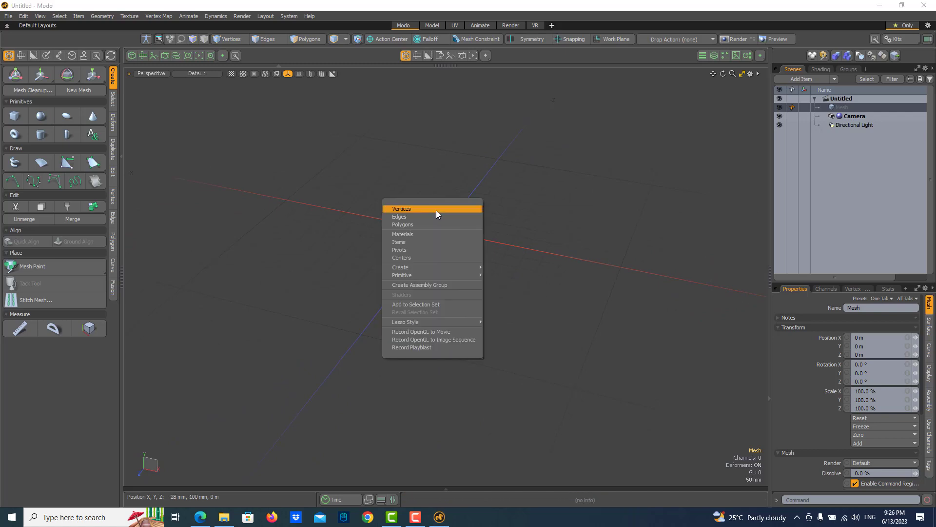
mouse_move(428, 276)
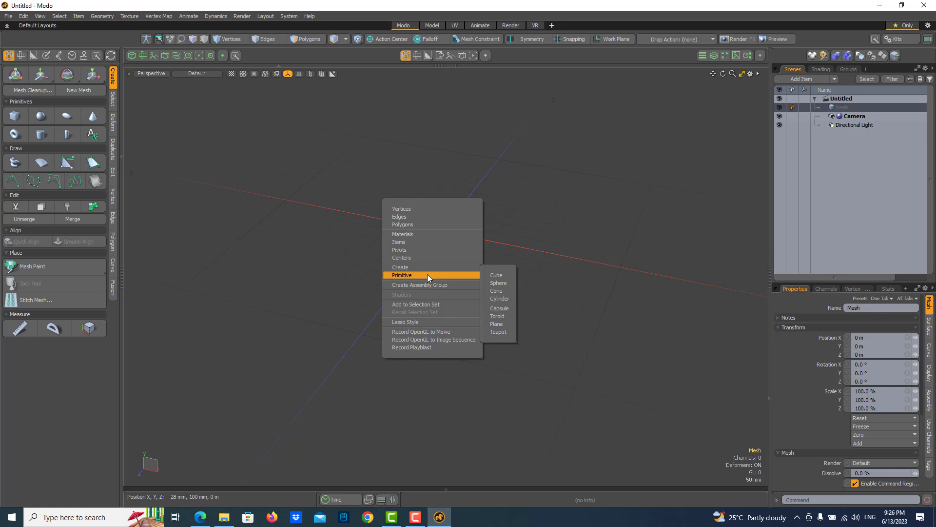
click(486, 276)
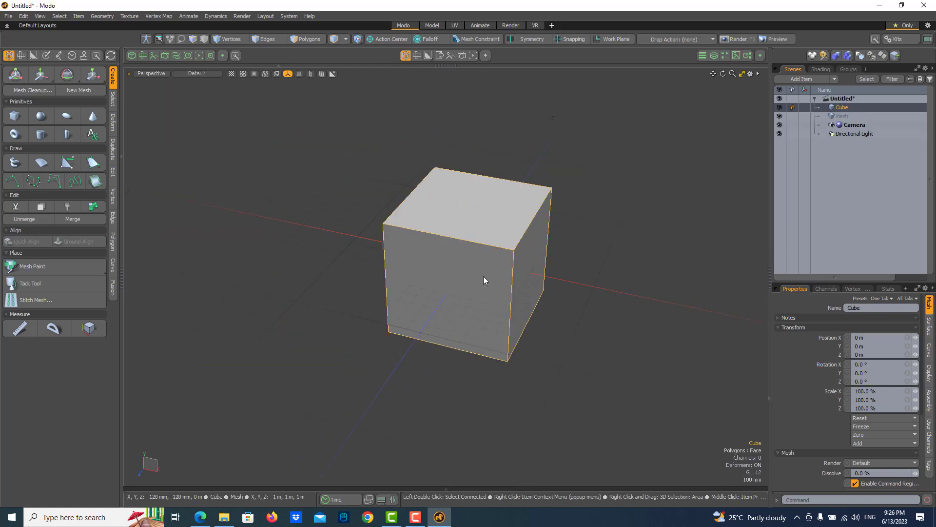
scroll(484, 278, down, 10)
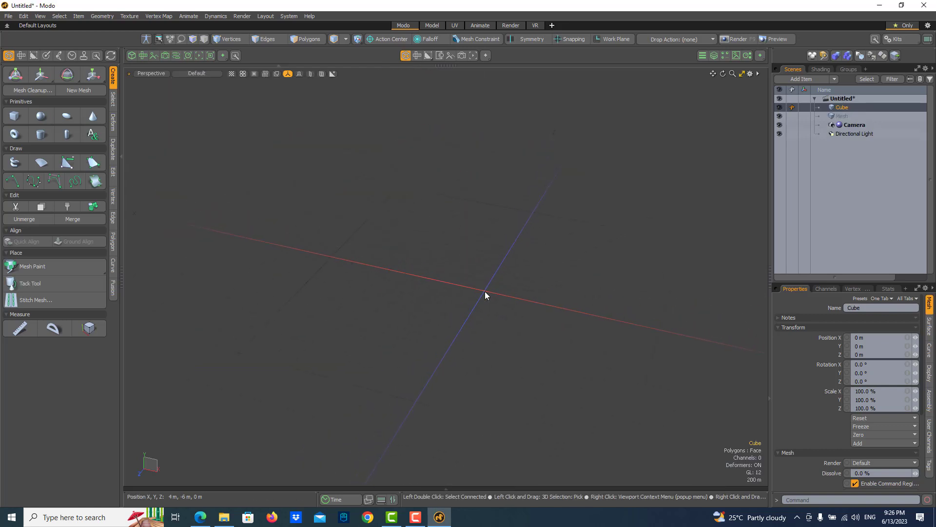
scroll(484, 292, down, 3)
key(a)
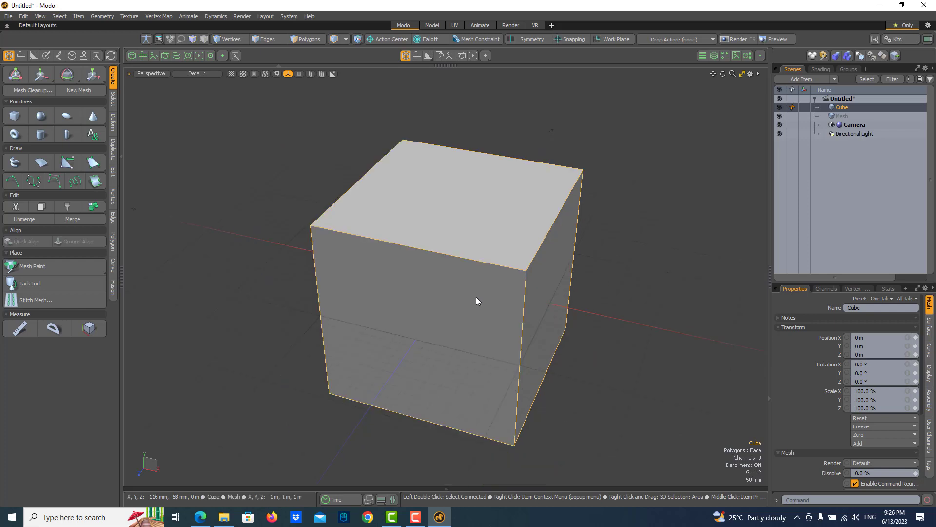
scroll(476, 301, down, 1)
scroll(476, 298, down, 1)
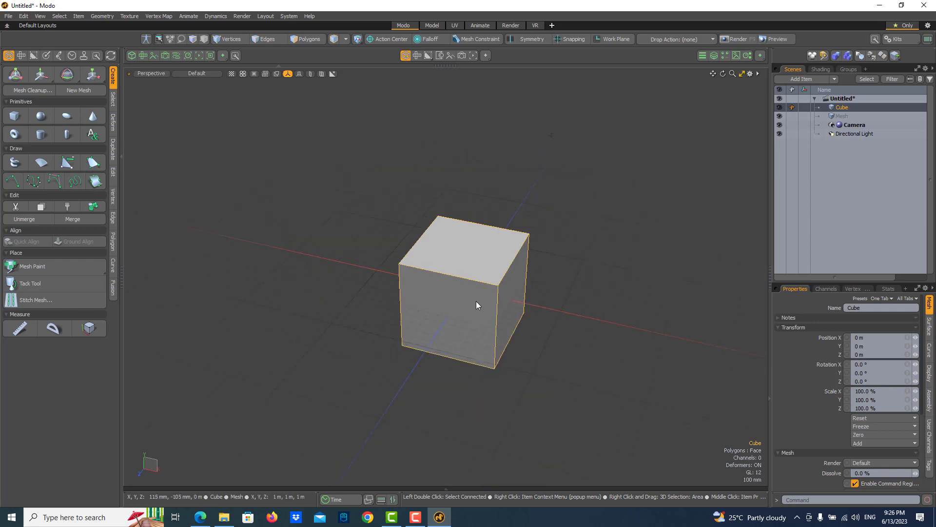
scroll(467, 307, up, 1)
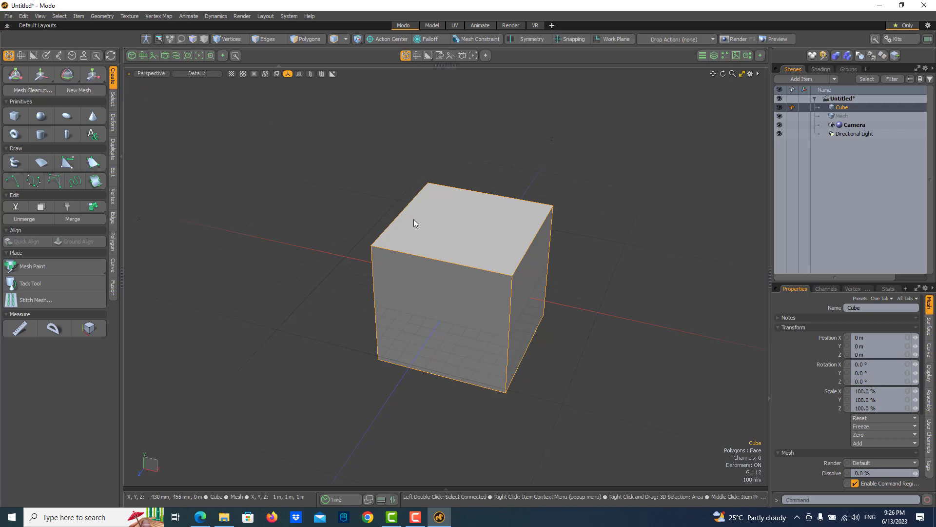
click(39, 74)
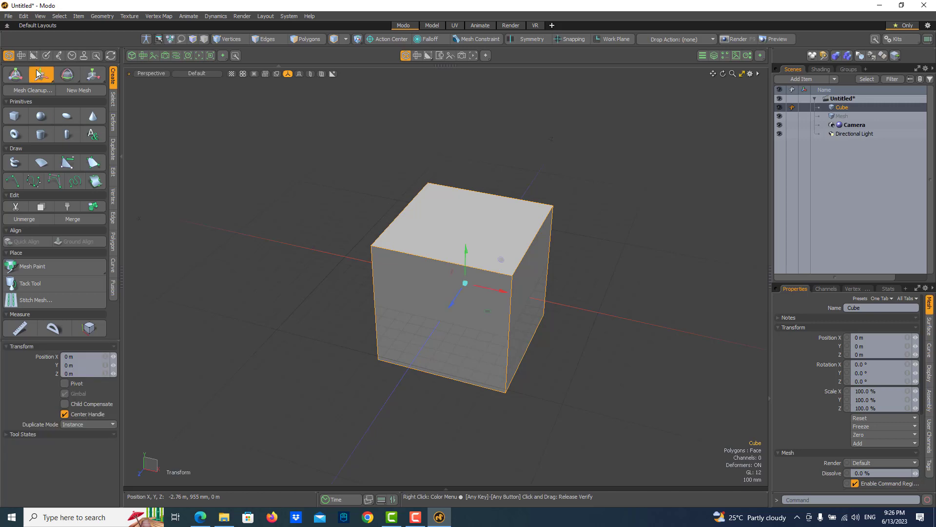
click(67, 74)
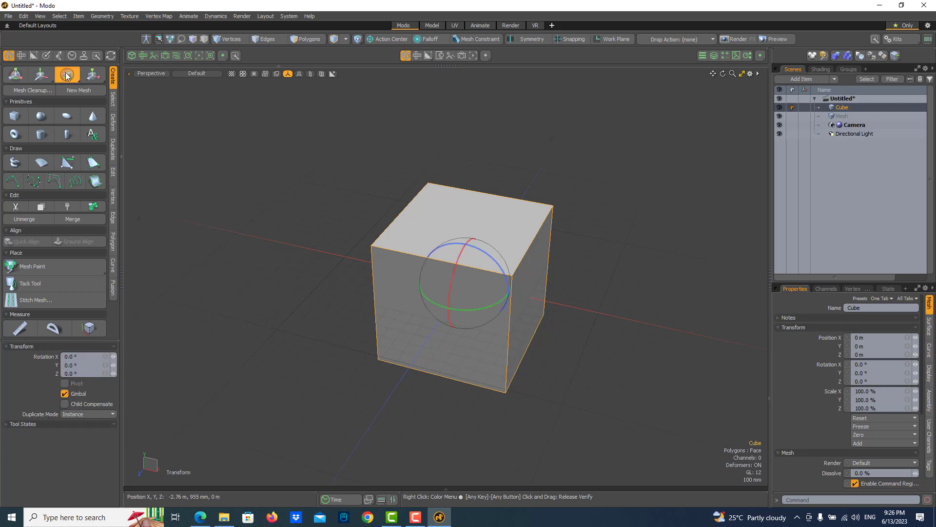
click(90, 73)
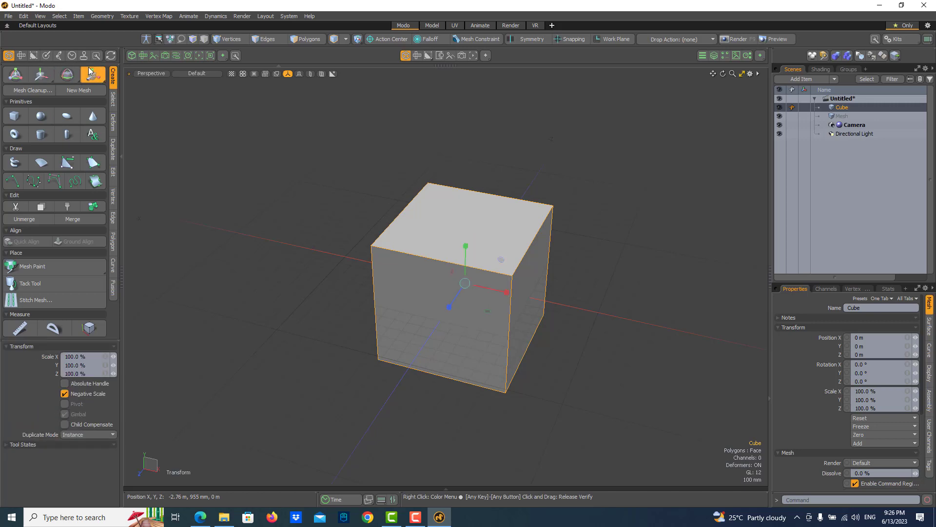
key(w)
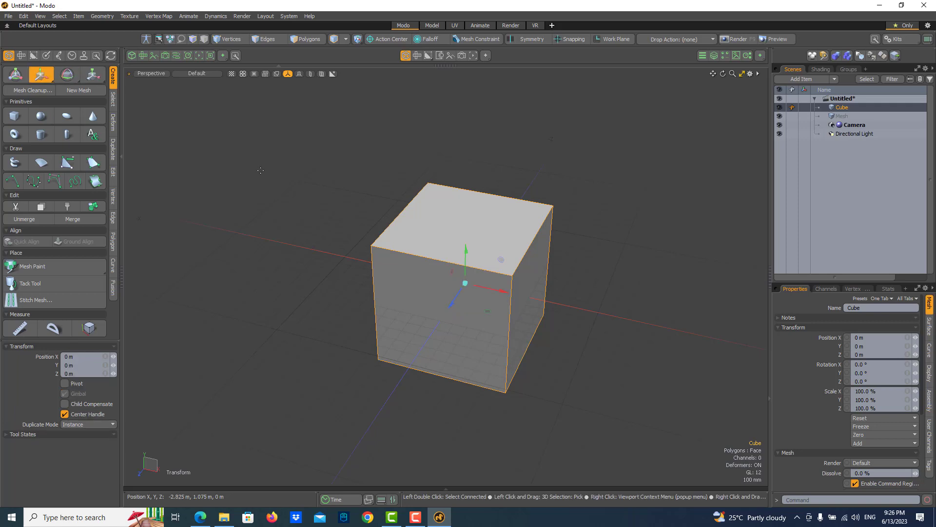
key(e)
Scale the cube into a long flat board at 375.5% in X, 6.5% in Y and 60% in Z.
key(r)
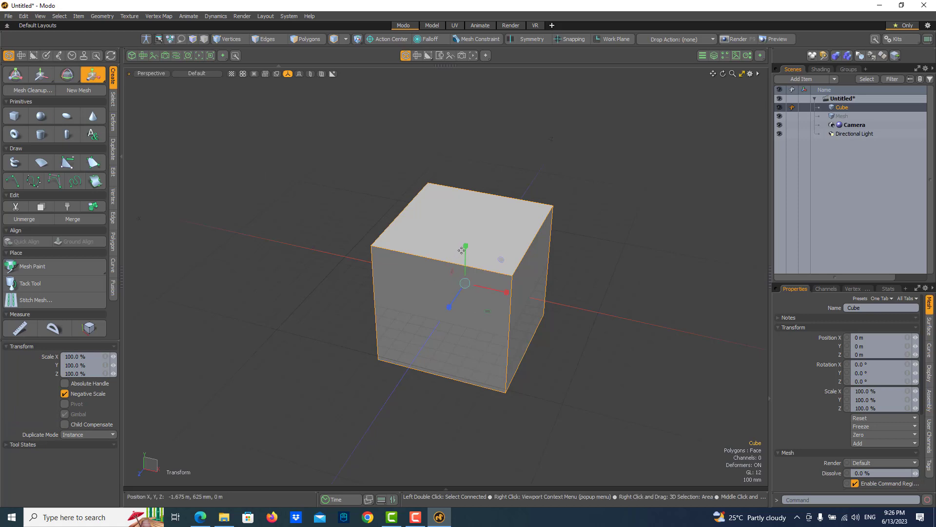
drag(464, 247, 451, 312)
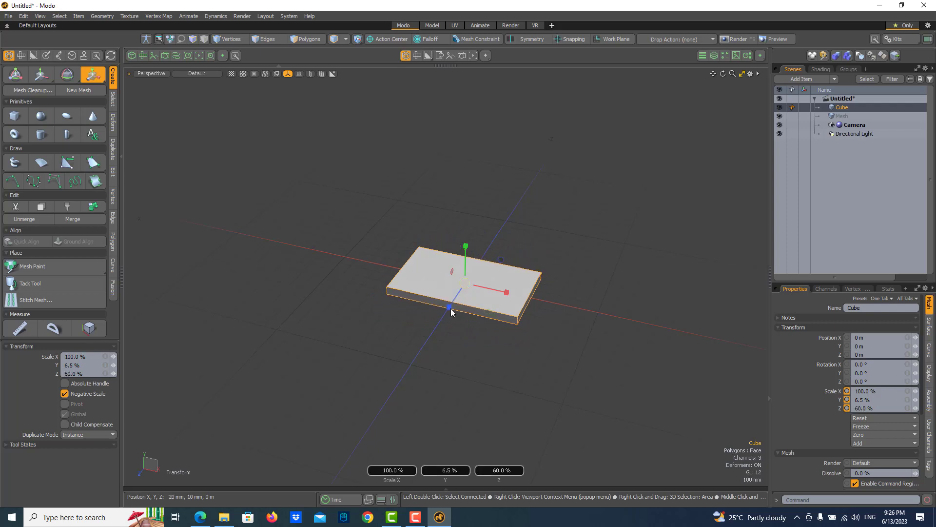
drag(506, 293, 629, 318)
scroll(467, 294, down, 4)
scroll(467, 294, up, 2)
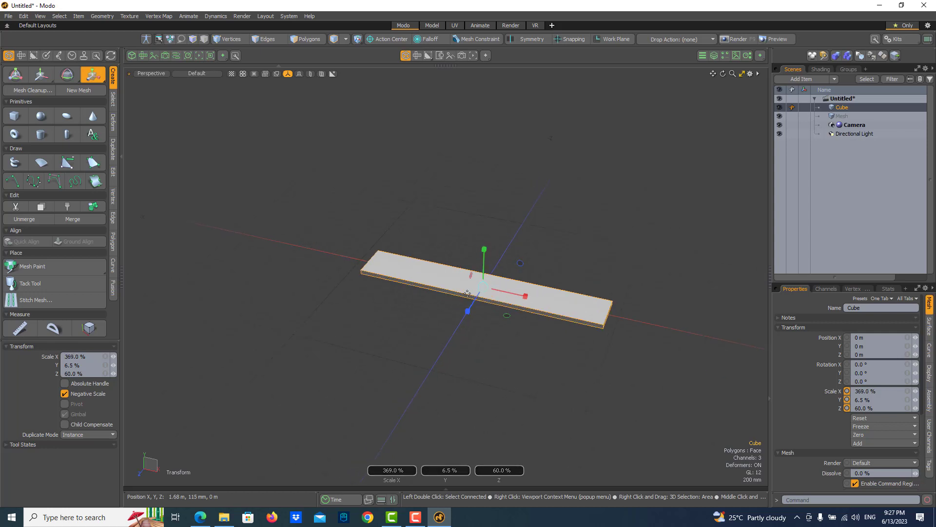
click(520, 295)
drag(520, 298, 524, 298)
scroll(491, 317, up, 2)
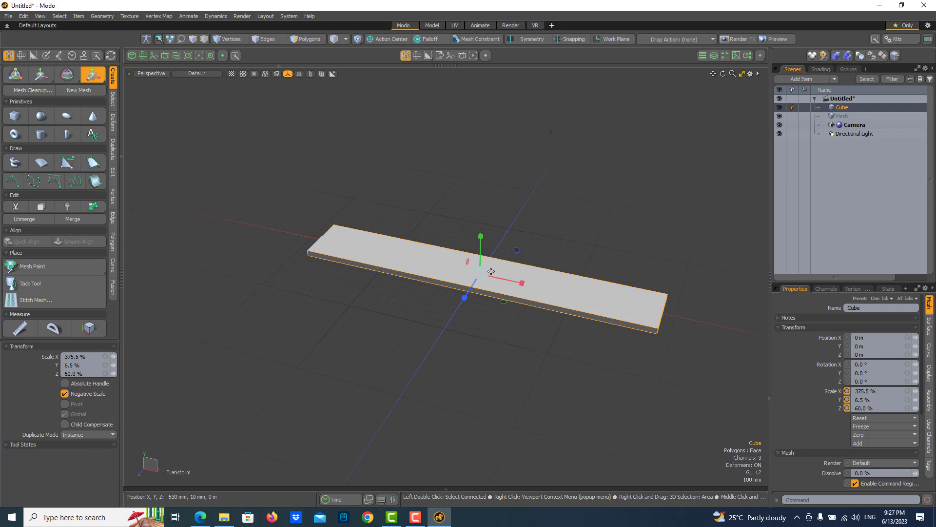
key(q)
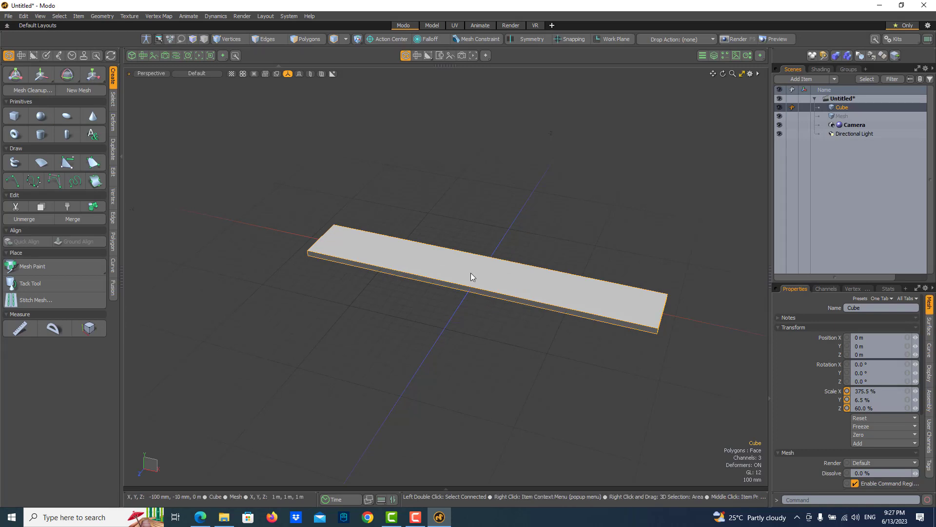
Clone the board with 6 clones stacked upward at a Y offset of 220 mm, and display the inactive clones shaded.
click(113, 149)
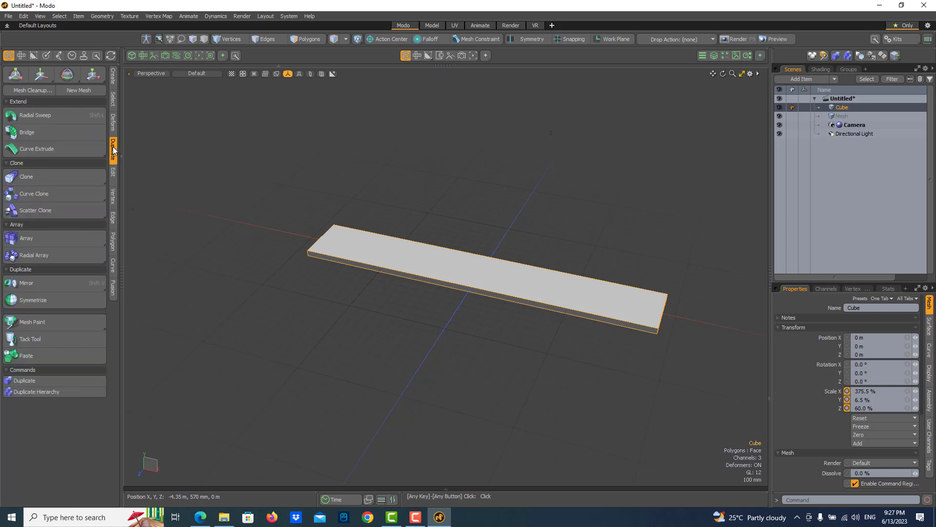
click(44, 177)
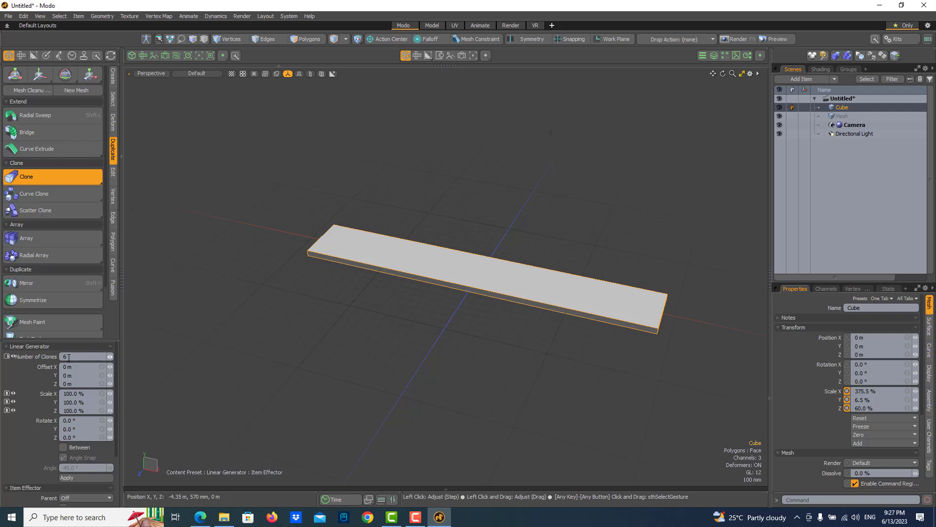
click(441, 266)
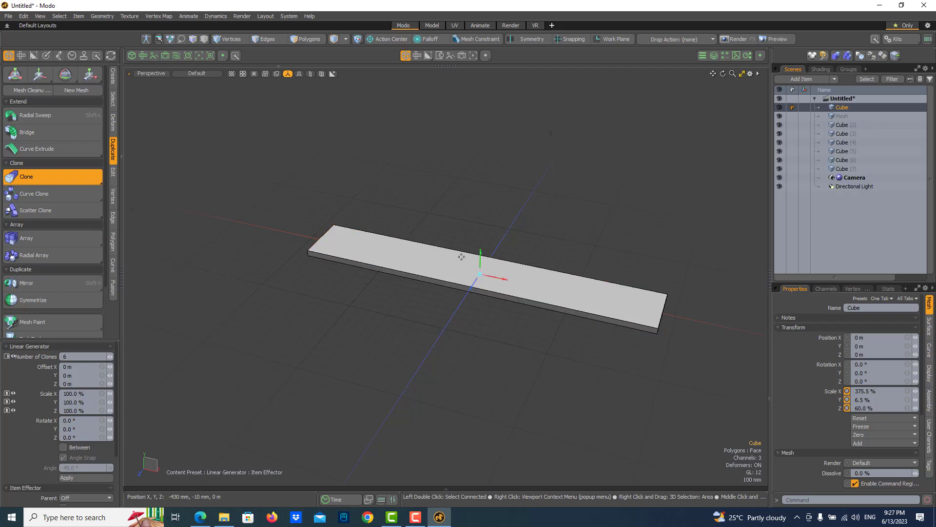
drag(481, 256, 482, 195)
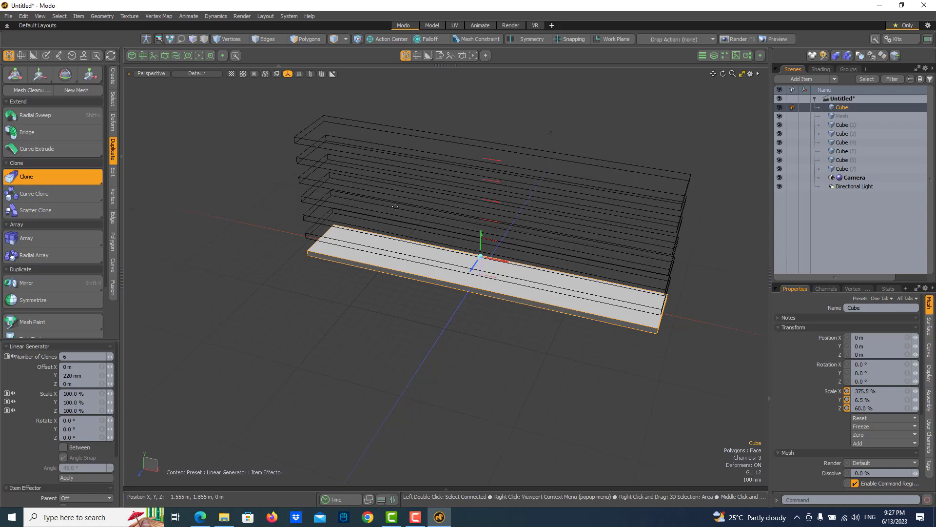
click(321, 76)
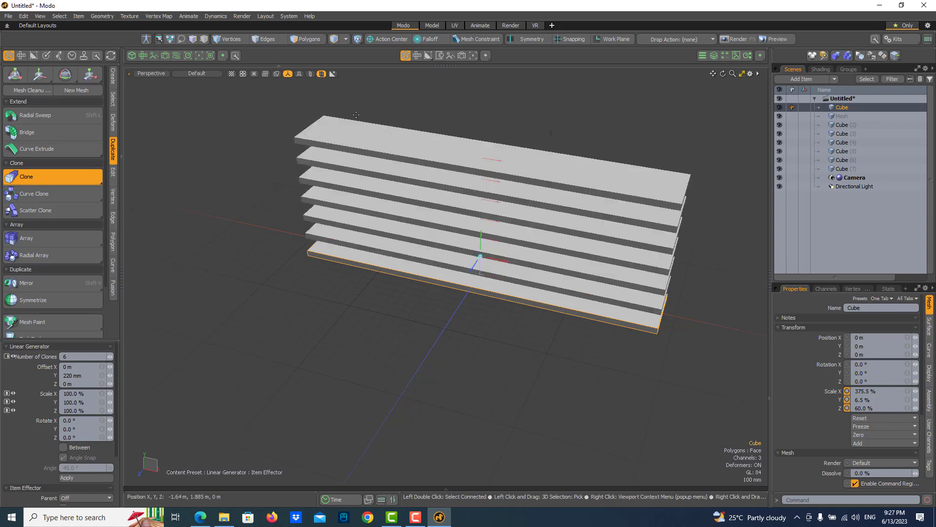
Widen the spacing between the stacked clones to a Y offset of 370 mm and finish the Clone operation.
drag(481, 237, 482, 192)
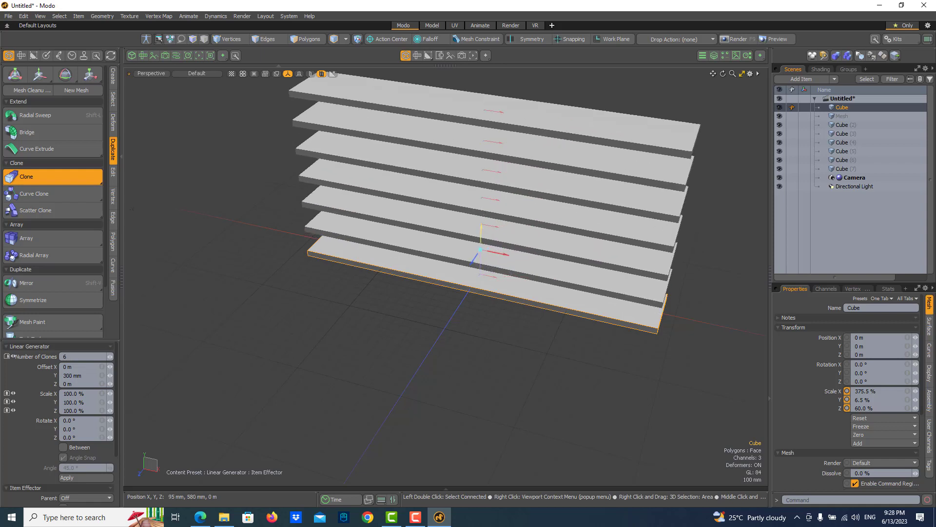
scroll(472, 249, down, 3)
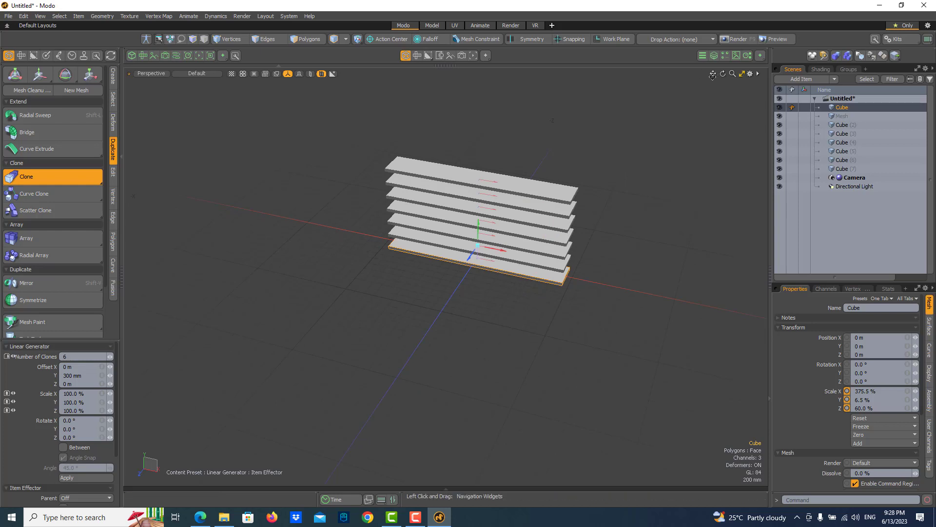
drag(713, 74, 660, 117)
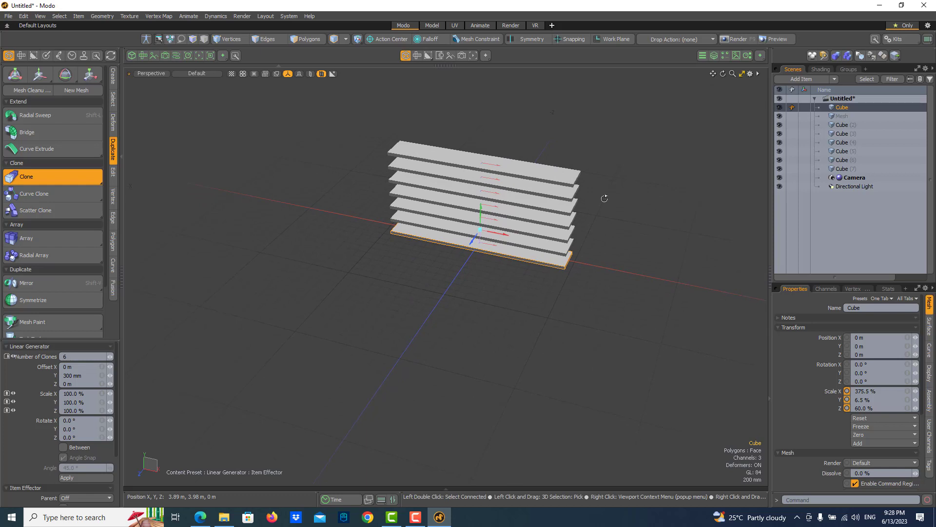
mouse_move(604, 198)
alt+mouse_down()
mouse_move(581, 176)
mouse_move(527, 204)
alt+mouse_up()
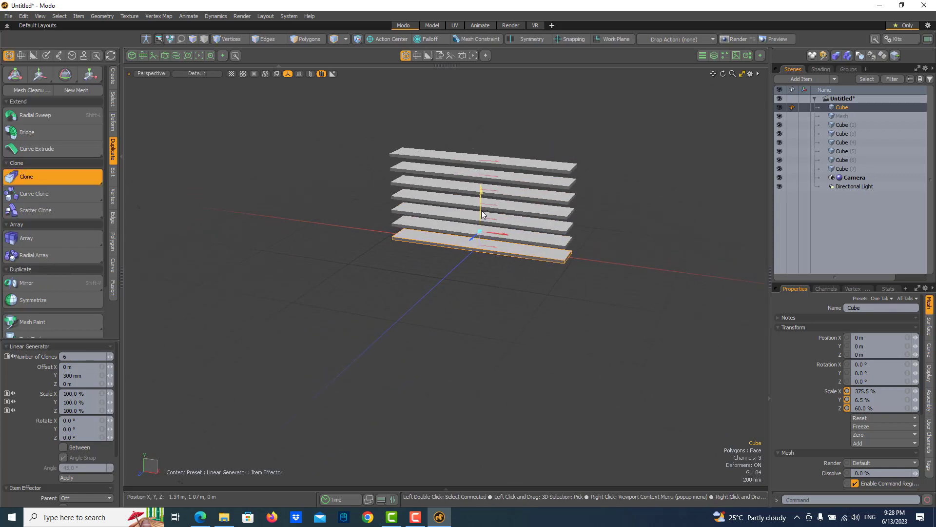
drag(481, 210, 481, 196)
scroll(489, 198, up, 2)
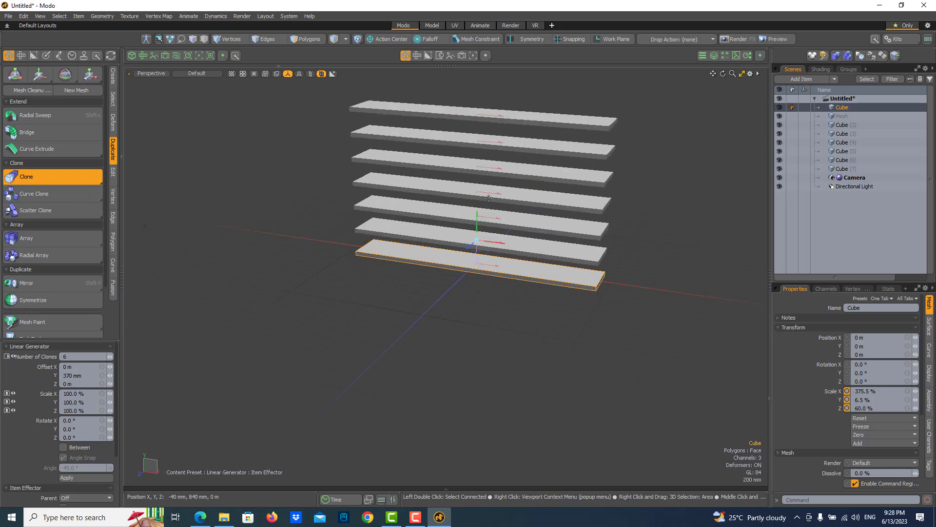
scroll(490, 198, up, 1)
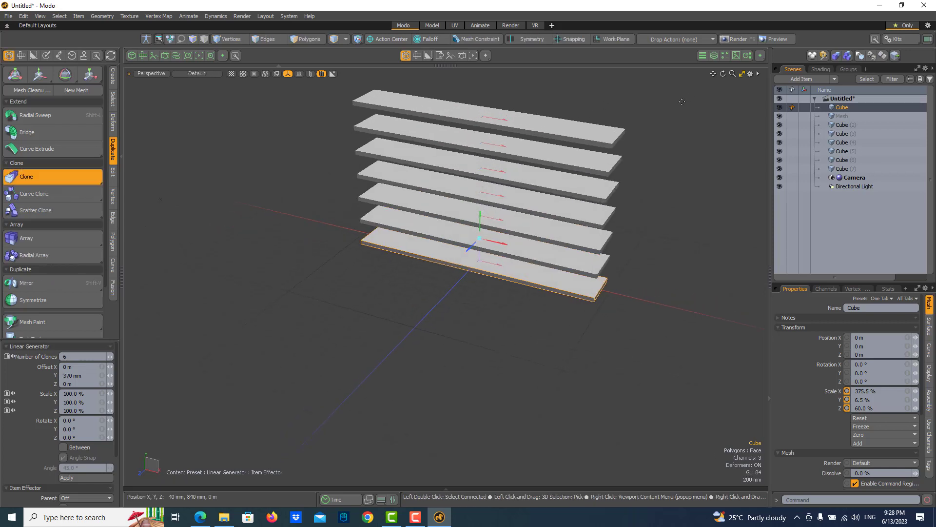
drag(713, 74, 571, 154)
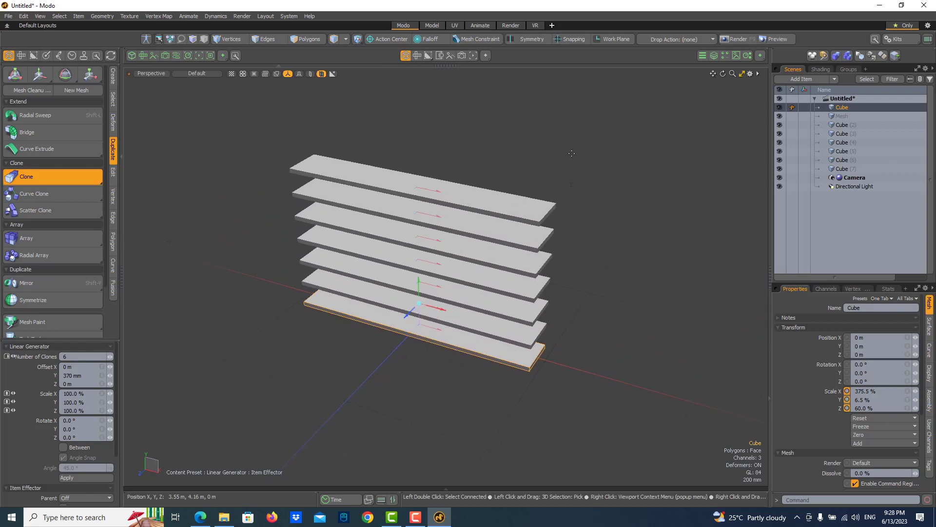
key(space)
Stand the topmost board of the stack upright by rotating it 90° about Z.
click(393, 188)
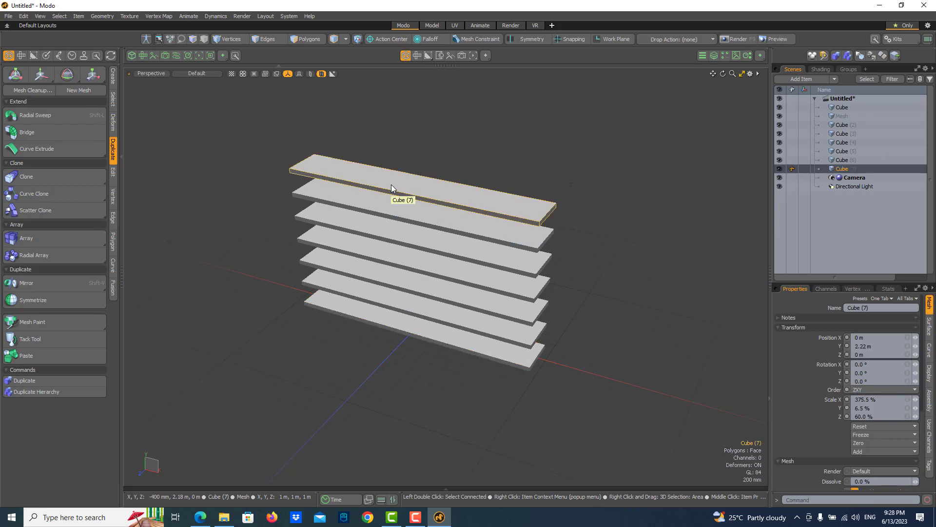
key(e)
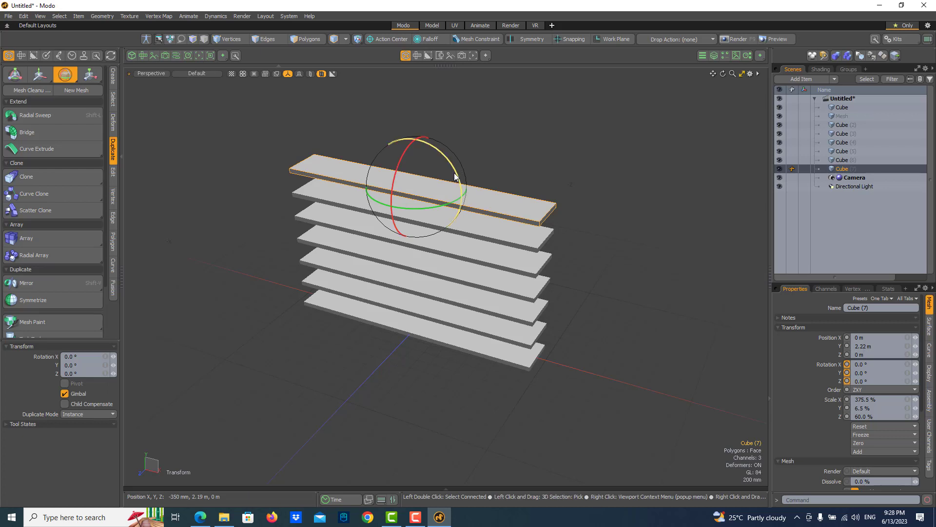
mouse_move(462, 171)
mouse_down()
mouse_move(457, 181)
mouse_move(449, 174)
mouse_up()
key(ctrl+z)
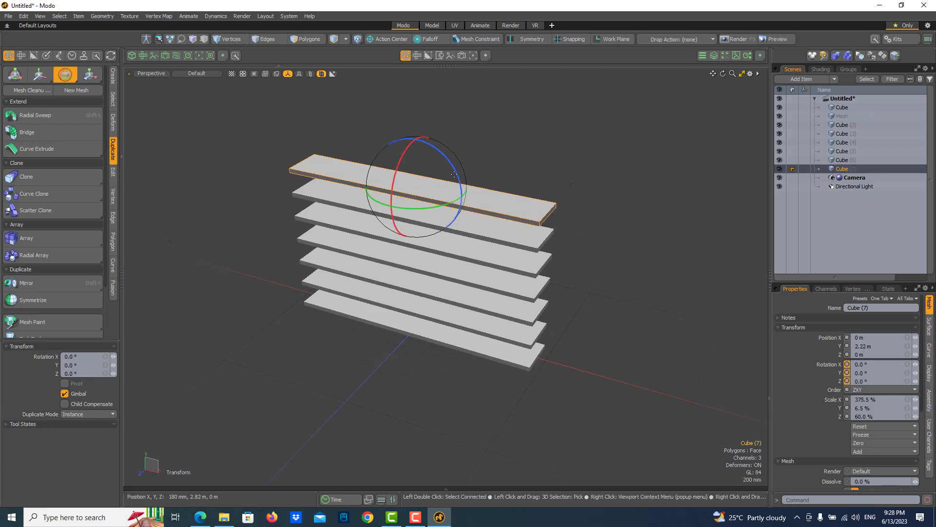
drag(458, 178, 443, 156)
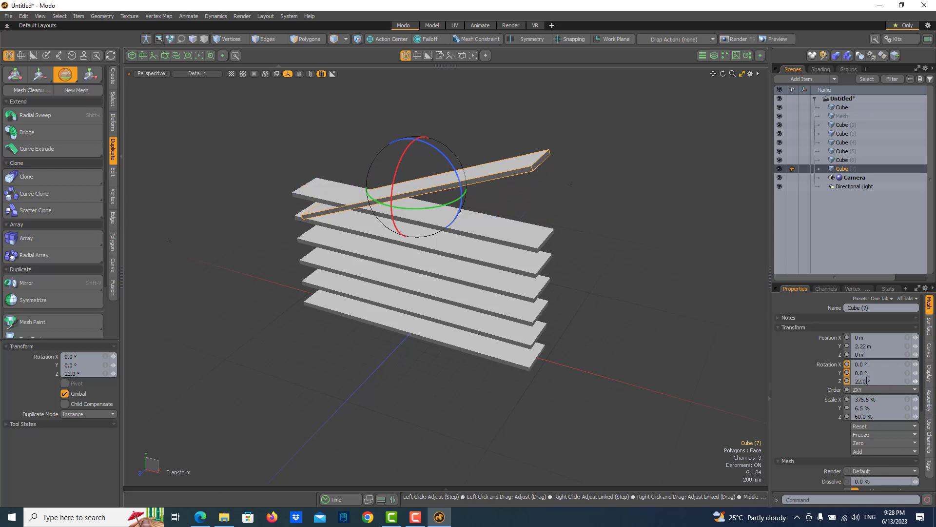
drag(437, 150, 408, 138)
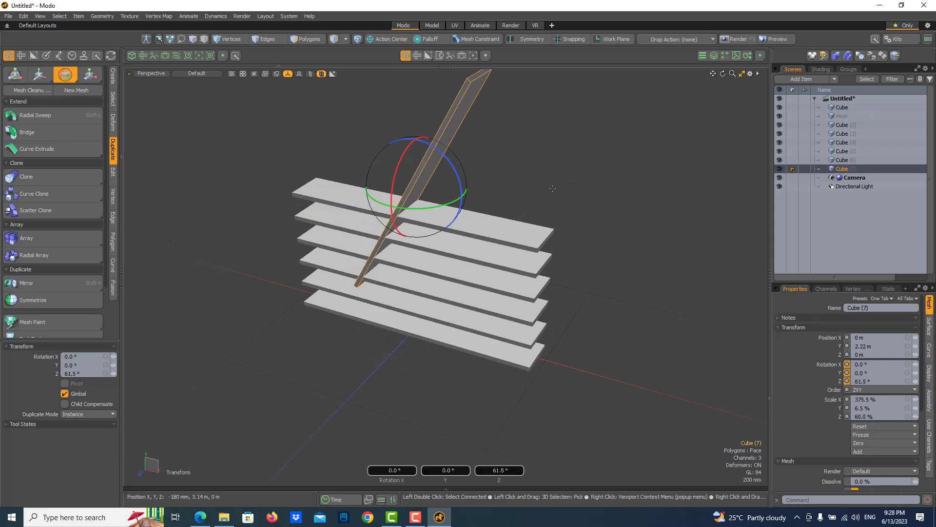
click(870, 381)
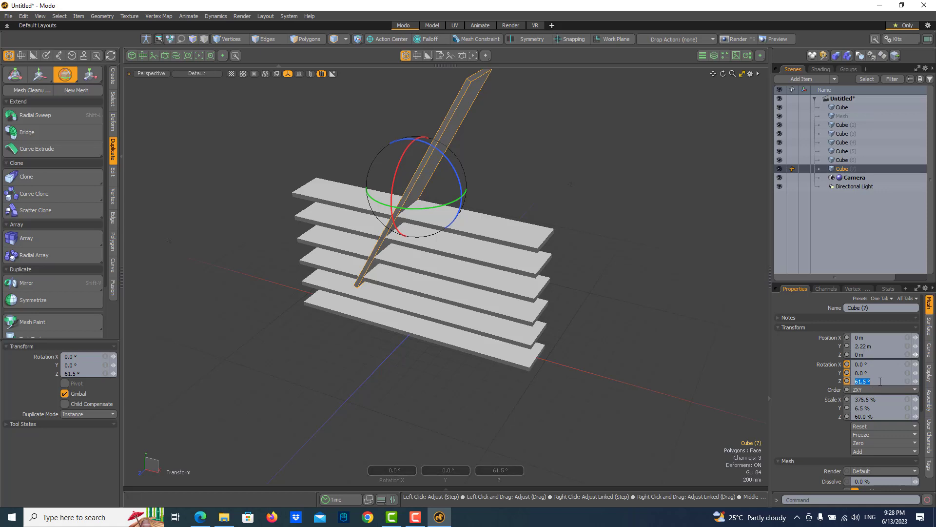
text(90)
key(Return)
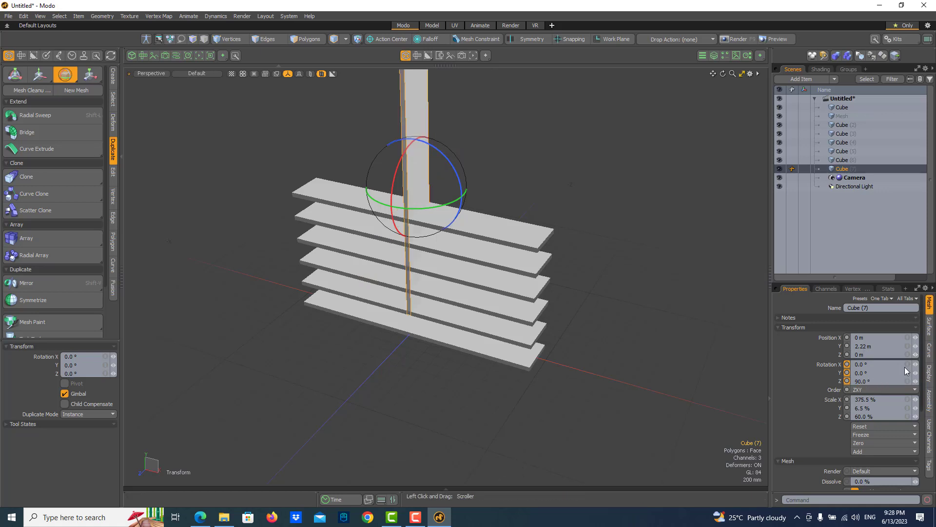
Move the upright board towards one end of the shelves, to about -1.39 m in X and 1.37 m in Y.
key(w)
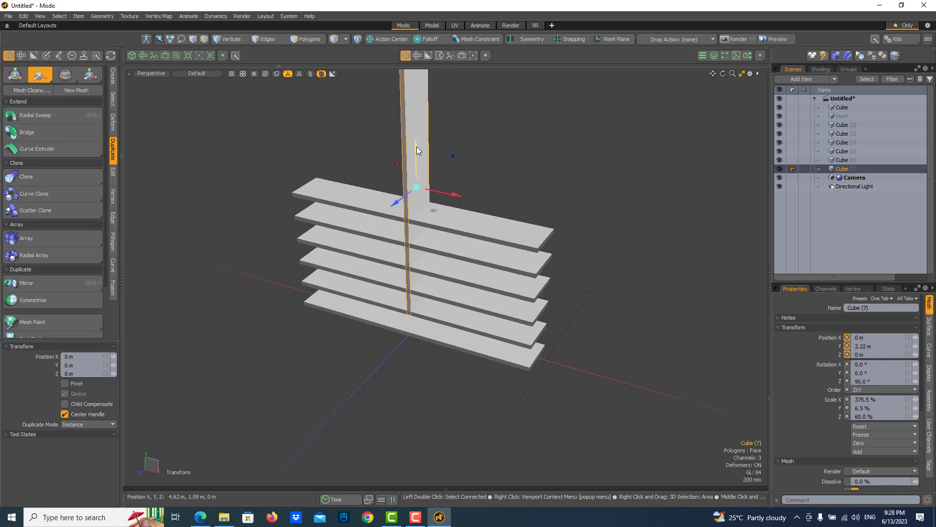
drag(417, 150, 417, 201)
drag(451, 243, 364, 225)
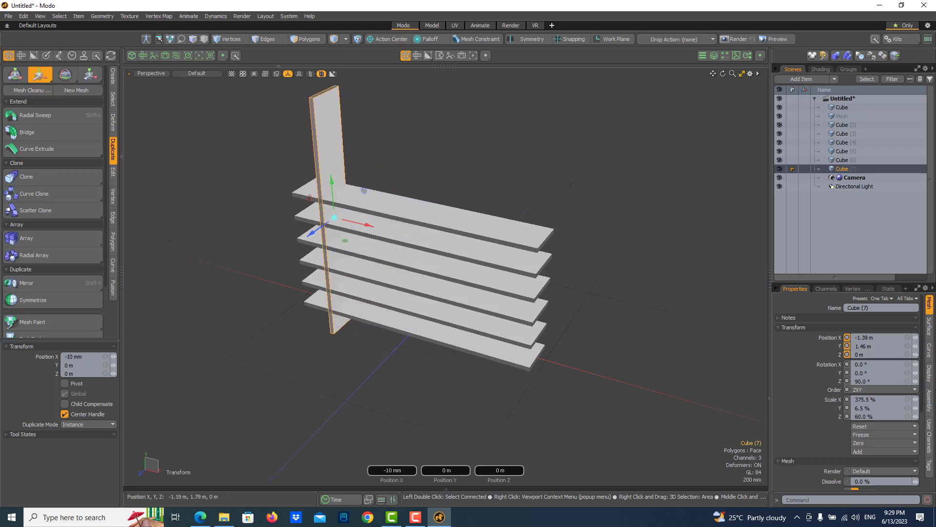
drag(327, 180, 340, 194)
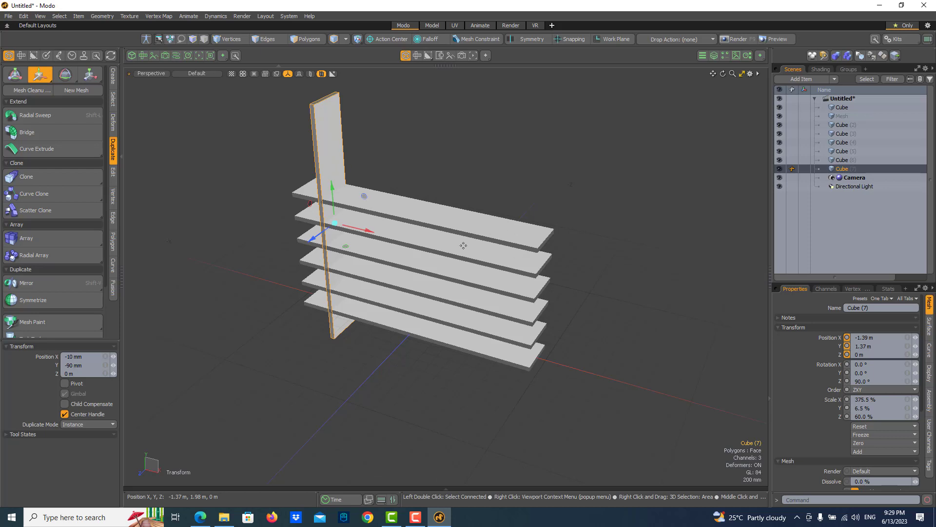
Clone the upright board once at an X offset of about 2.82 m, placing the copy at the opposite end of the shelves.
click(55, 178)
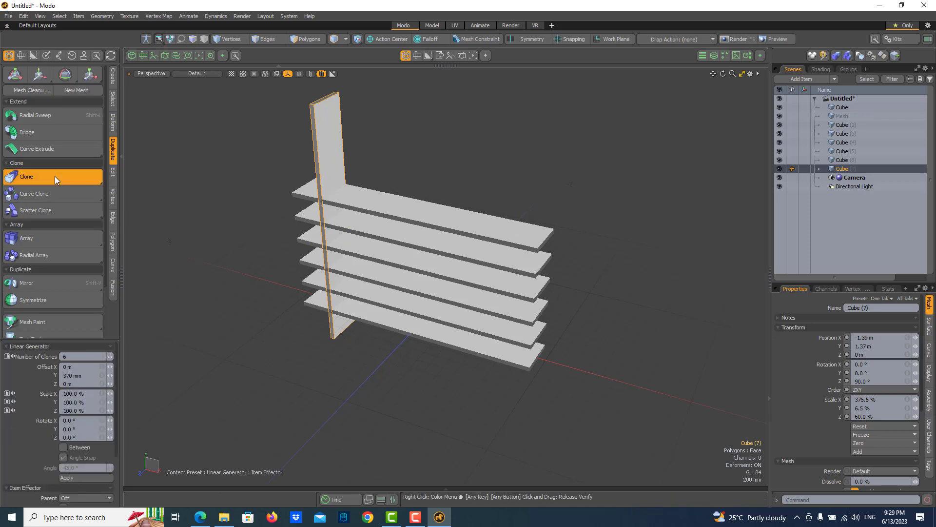
click(96, 357)
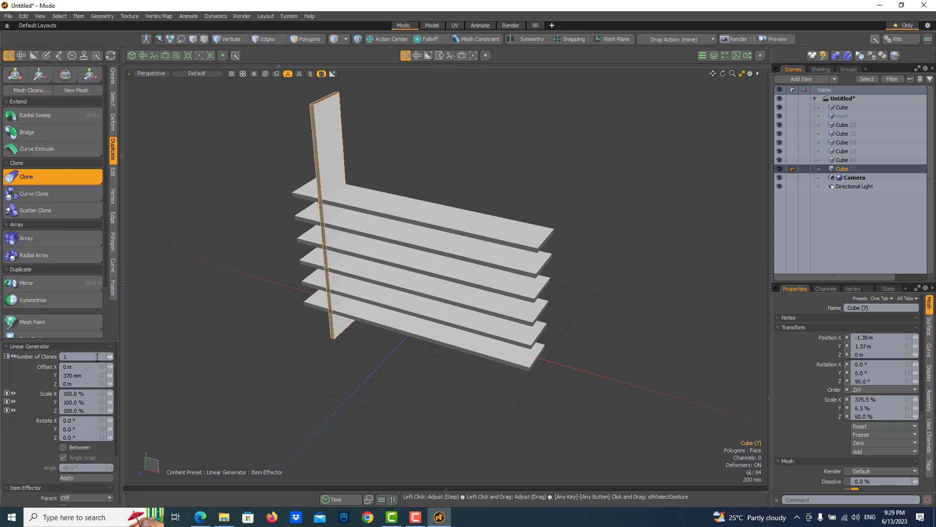
click(350, 231)
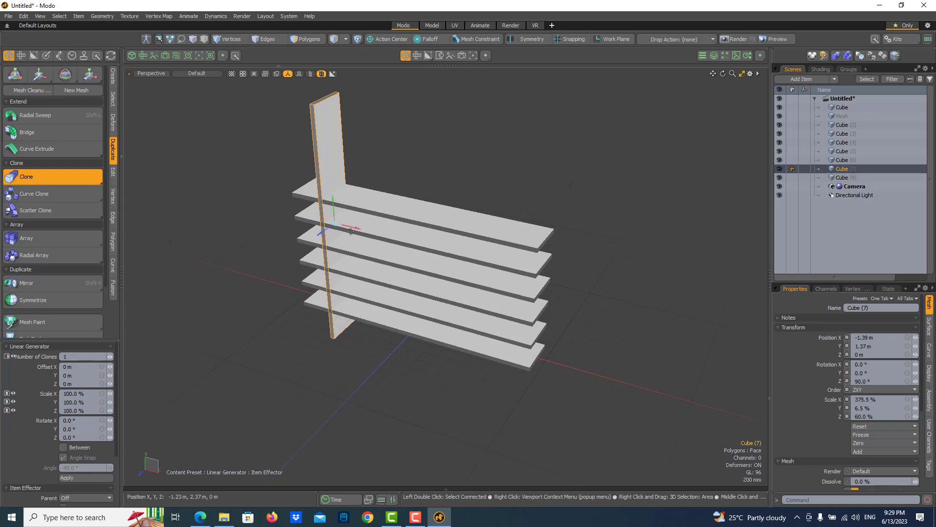
drag(350, 231, 535, 274)
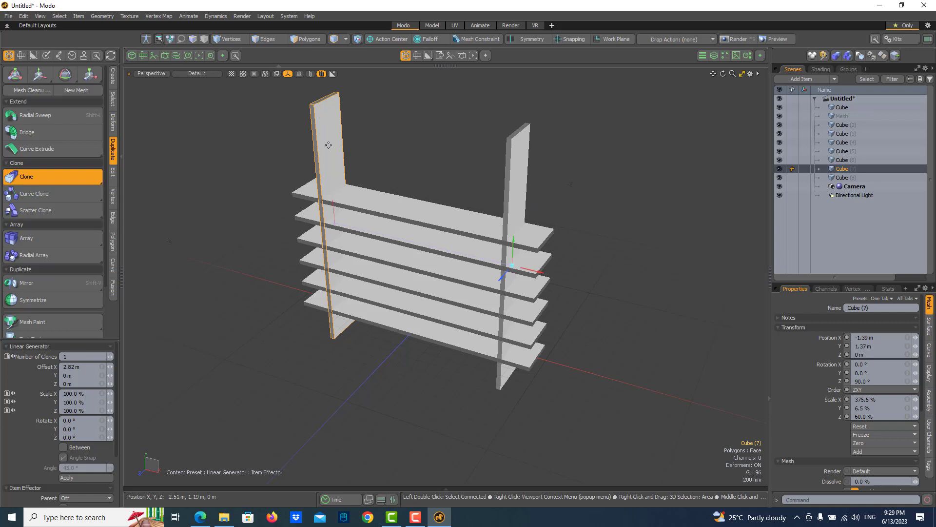
key(space)
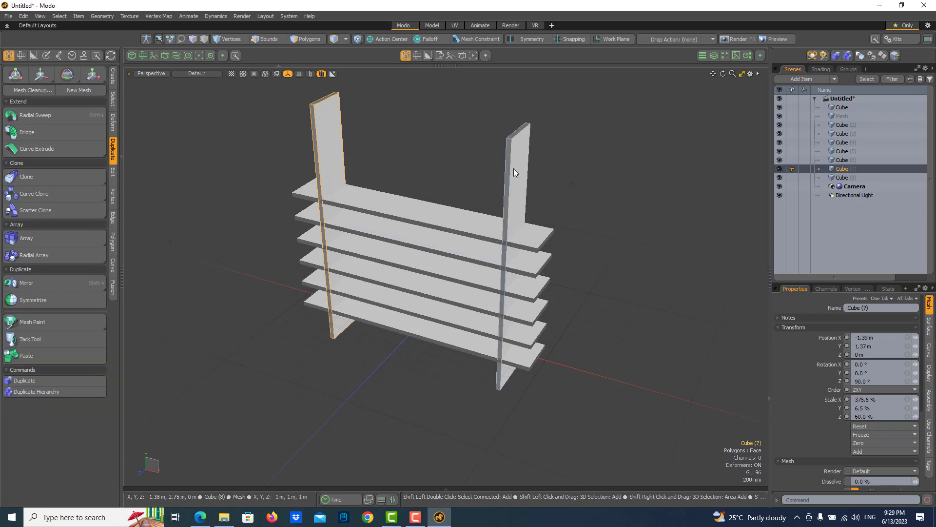
Merge the two upright boards into a single mesh with Transform Compensation on.
shift+click(514, 168)
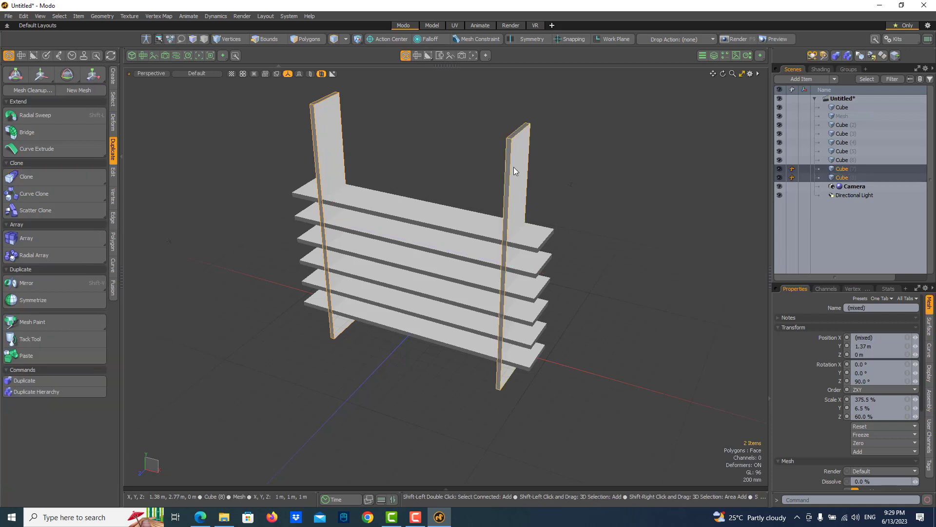
right_click(841, 170)
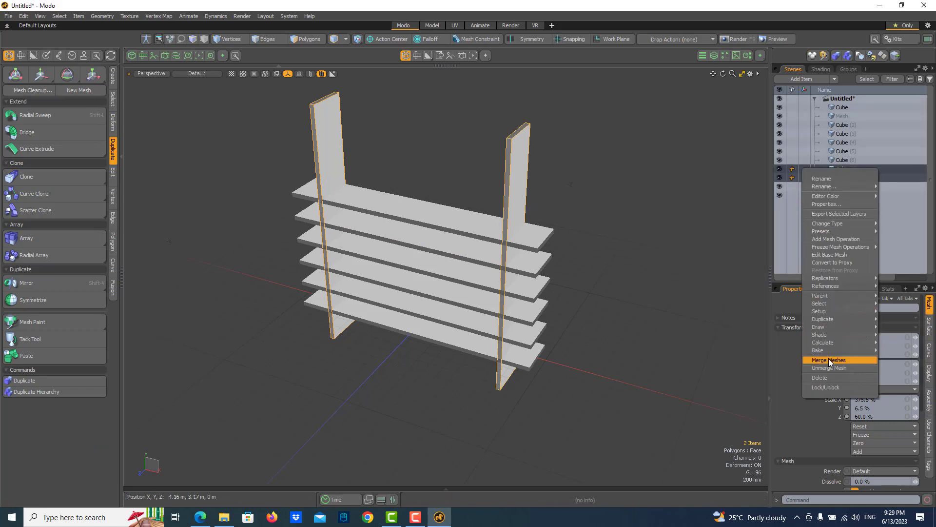
click(829, 358)
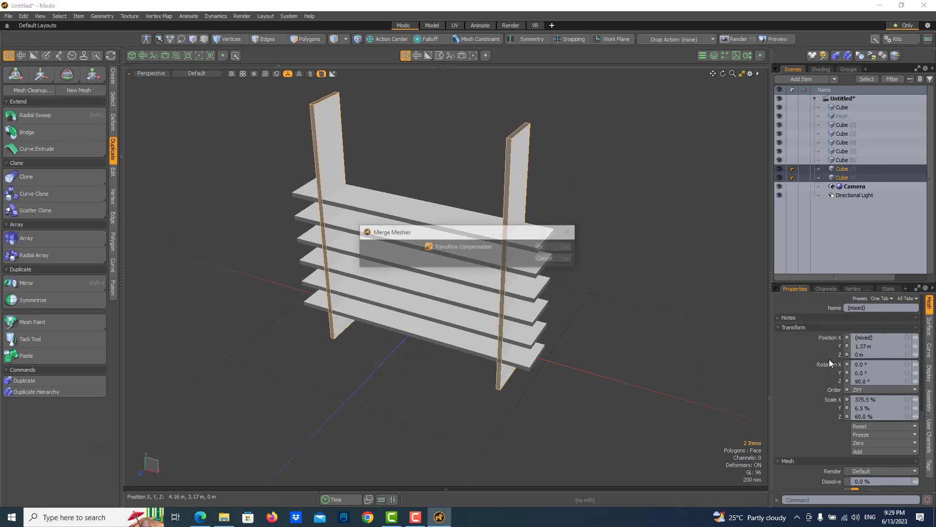
click(548, 247)
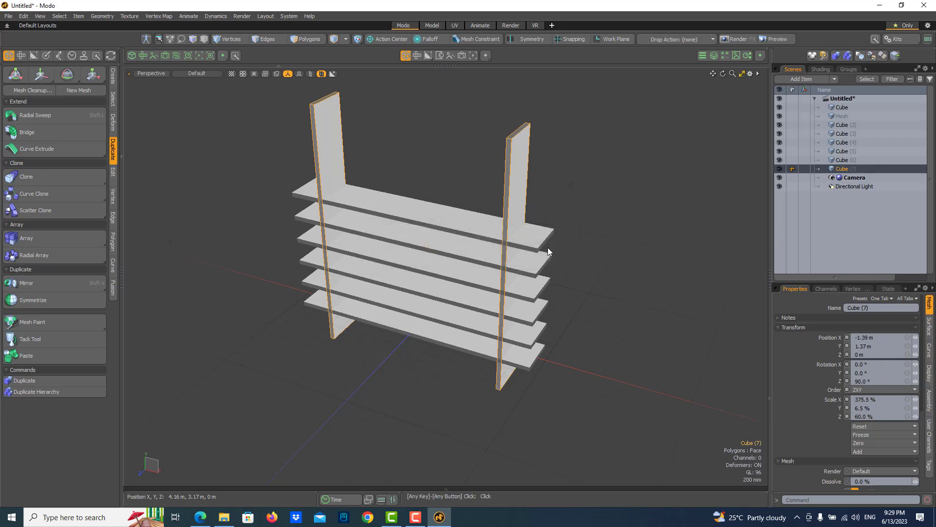
Rename the merged uprights mesh as base.
double_click(840, 169)
text(base)
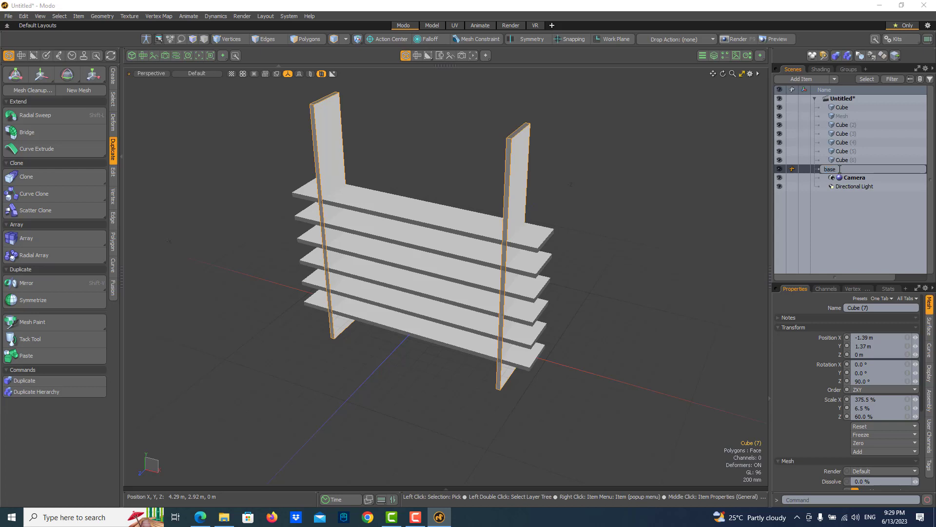
key(Return)
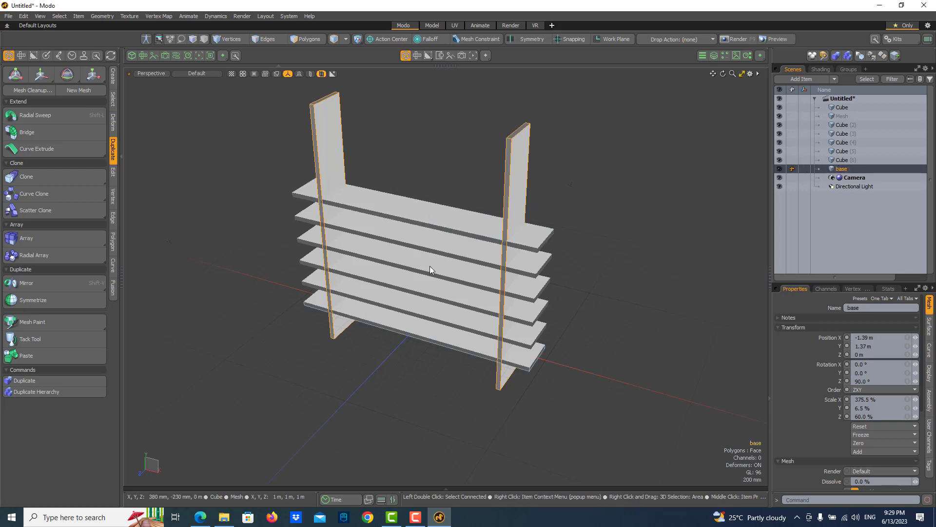
click(438, 172)
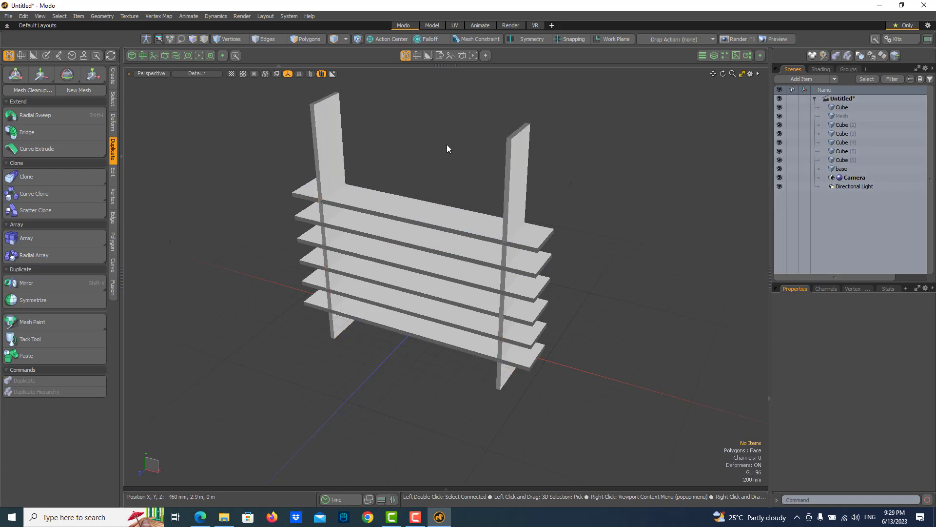
drag(427, 207, 408, 399)
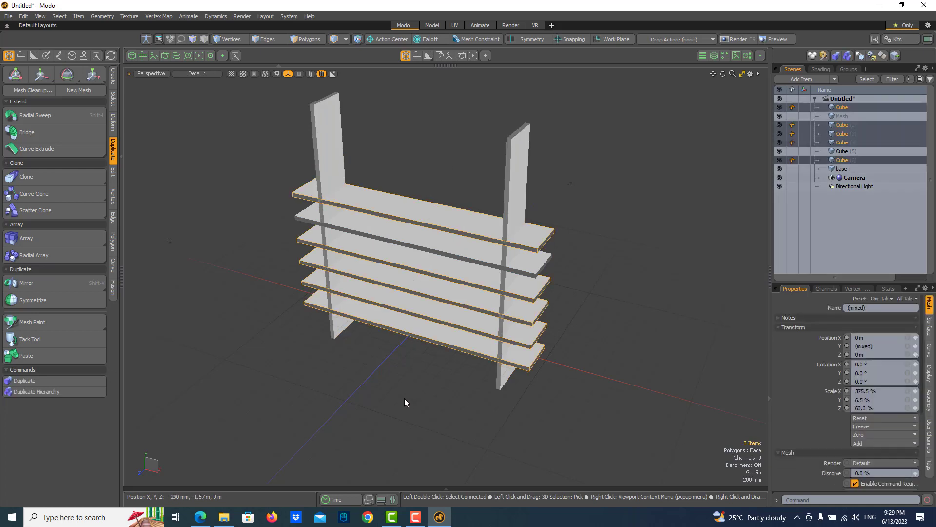
click(440, 149)
drag(436, 204, 430, 370)
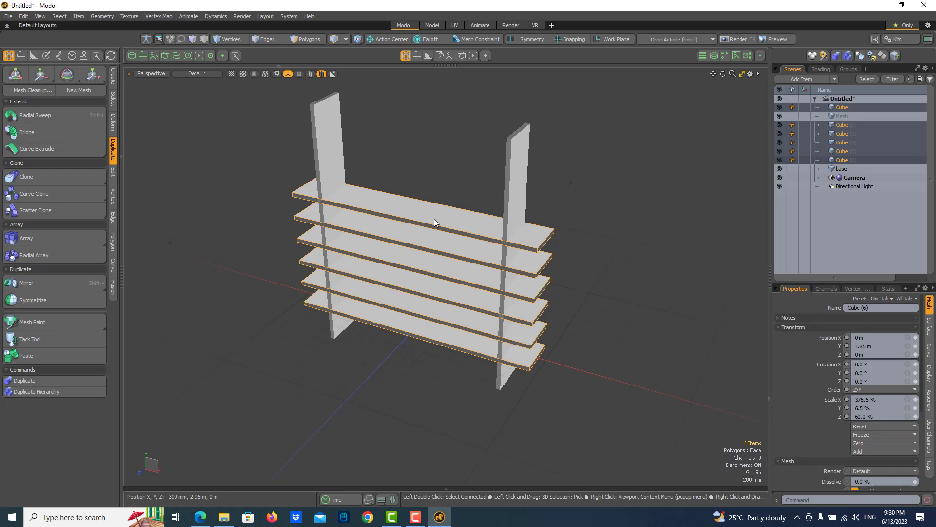
click(433, 159)
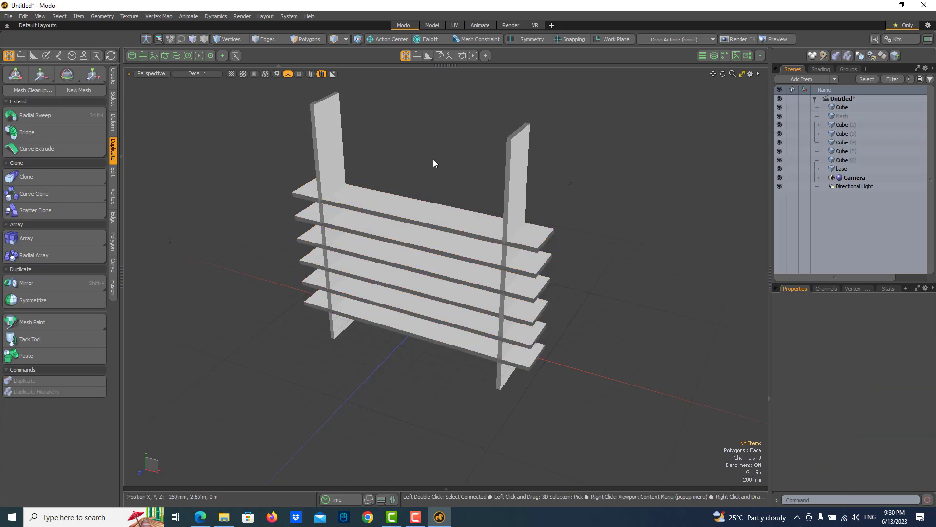
Merge all six horizontal shelf boards into a single mesh and clear the selection.
click(470, 218)
shift+drag(470, 217, 437, 337)
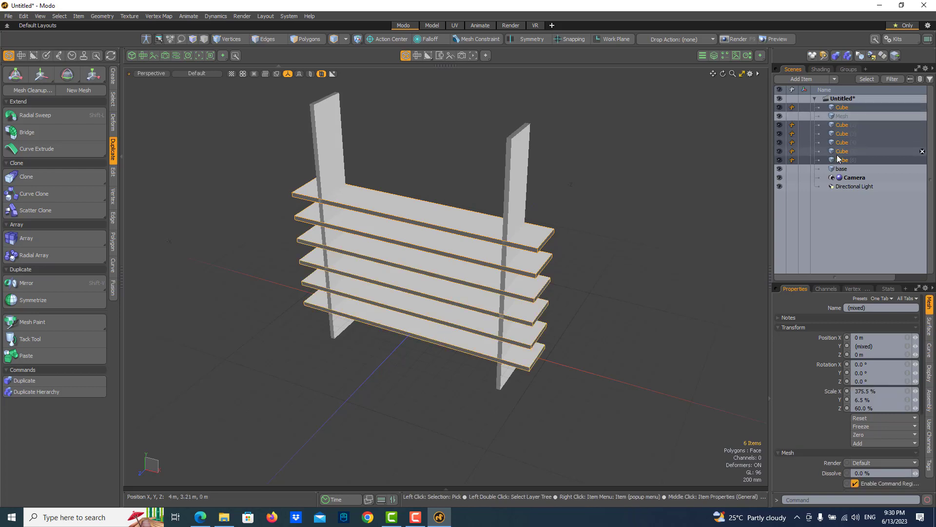
right_click(838, 133)
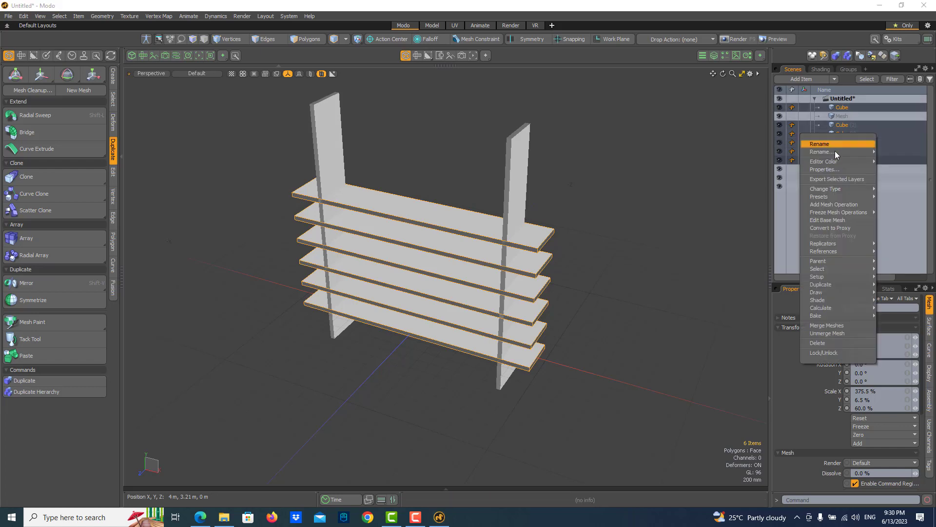
mouse_move(820, 241)
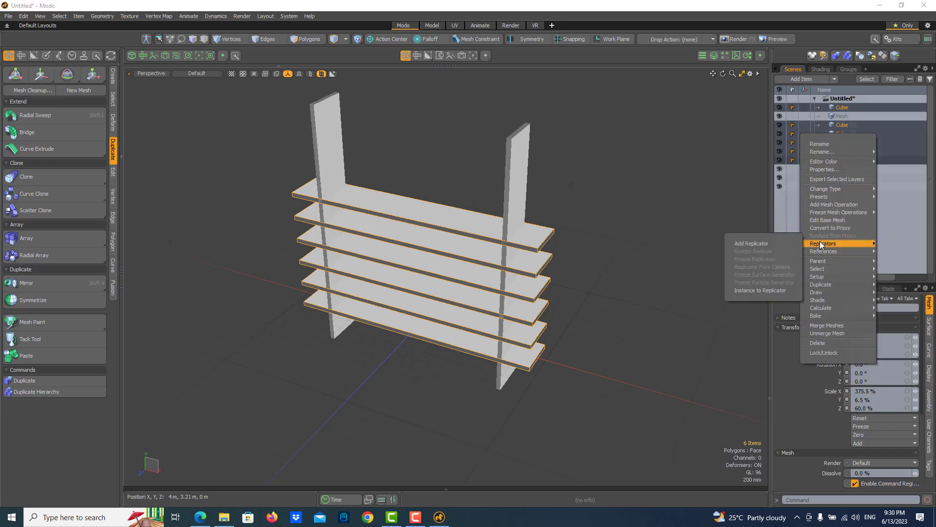
click(822, 326)
click(572, 244)
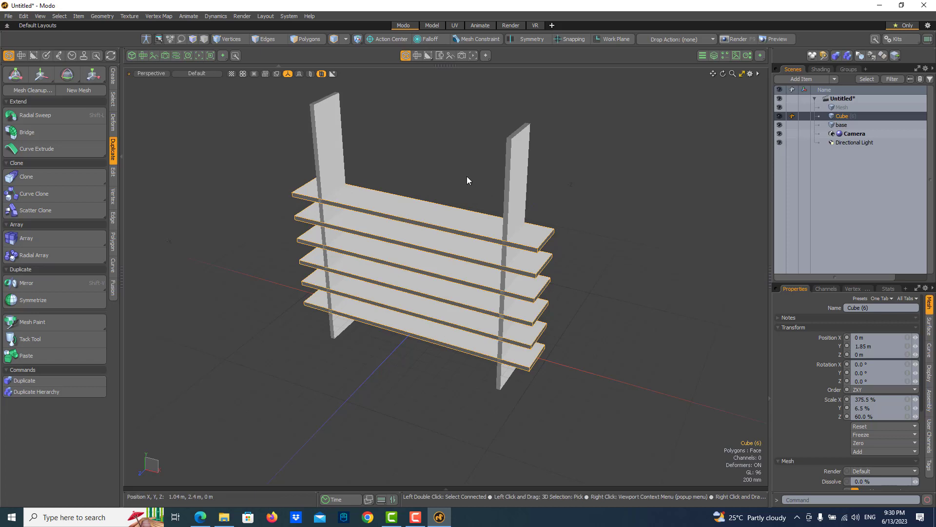
click(469, 164)
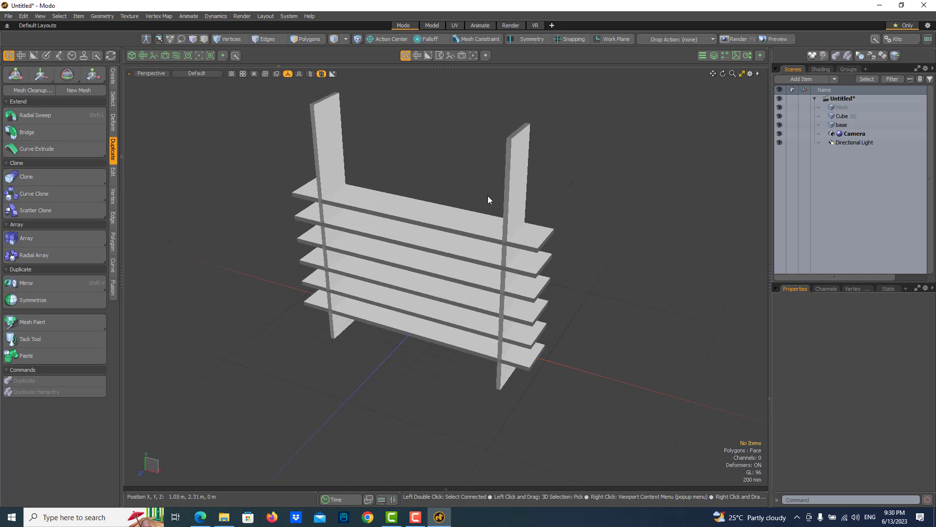
click(455, 215)
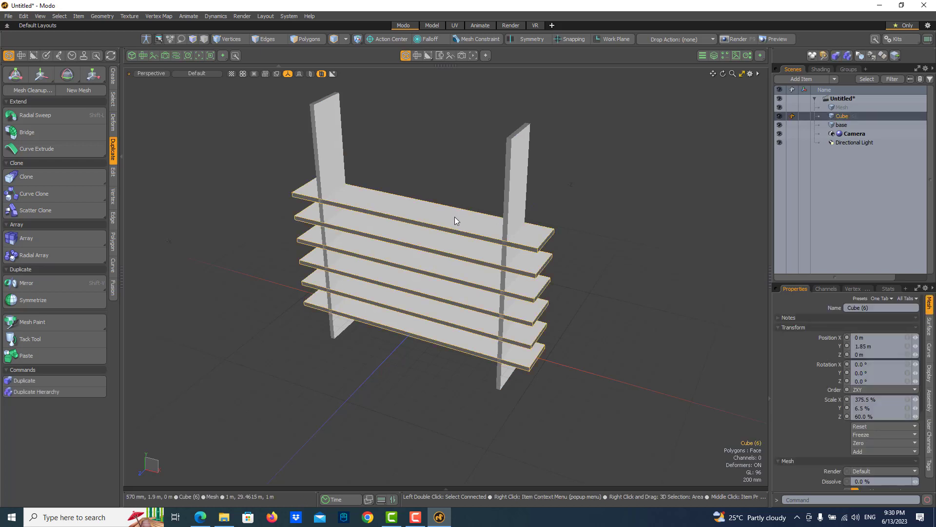
key(w)
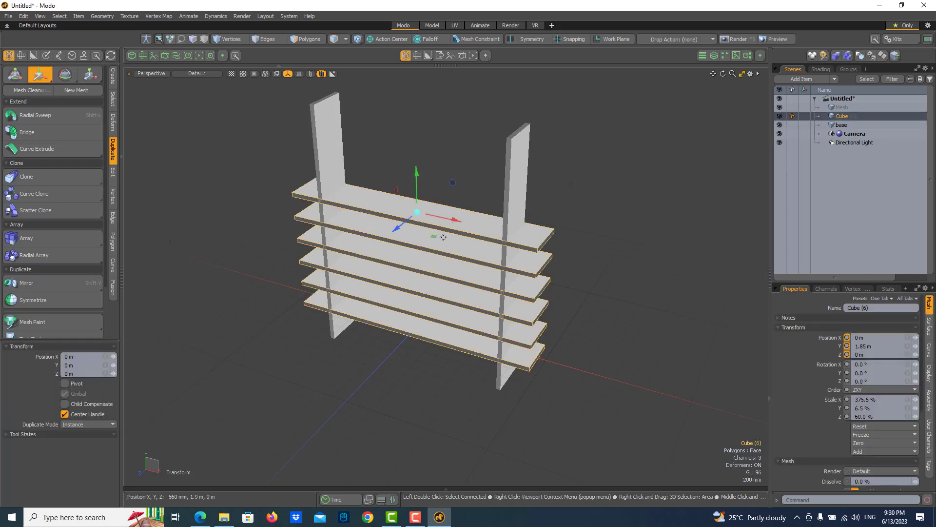
drag(403, 225, 373, 147)
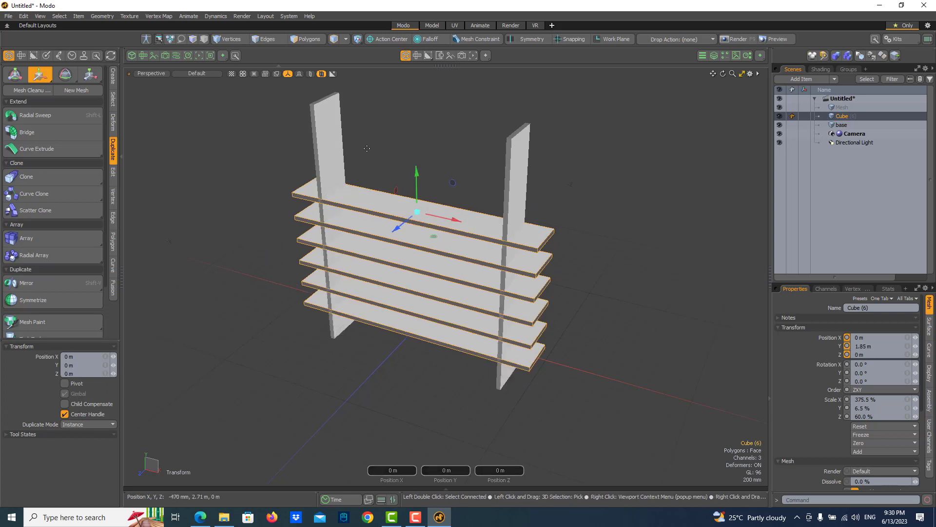
key(space)
click(355, 152)
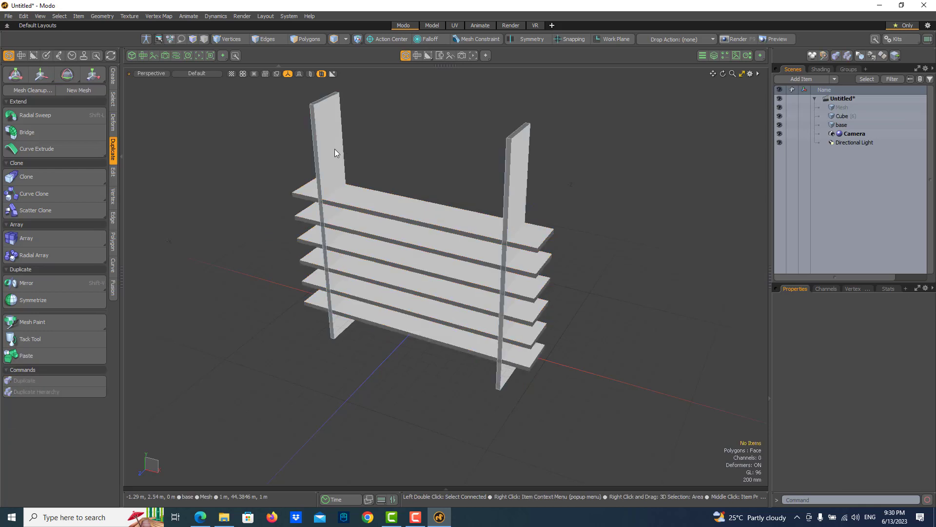
click(334, 148)
click(393, 194)
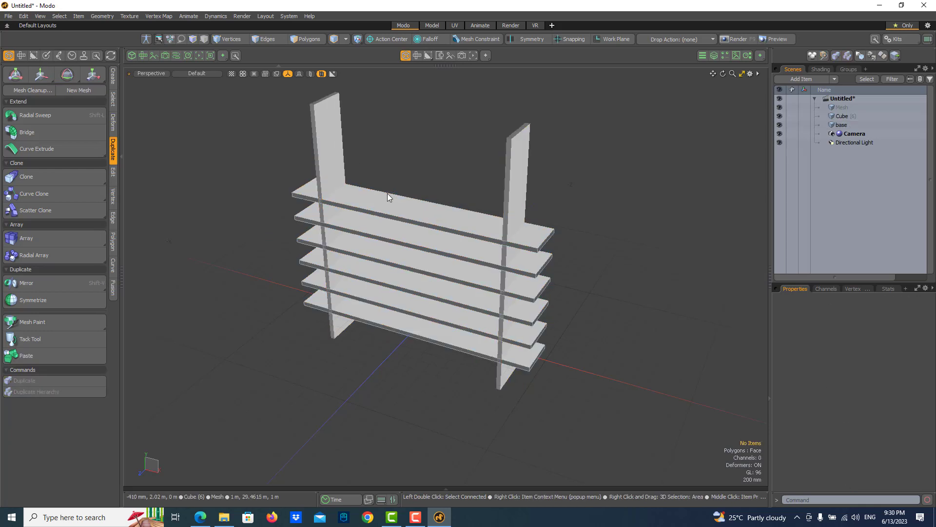
Move the merged shelves mesh 90 mm along Z so the shelves project forward of the uprights.
click(335, 154)
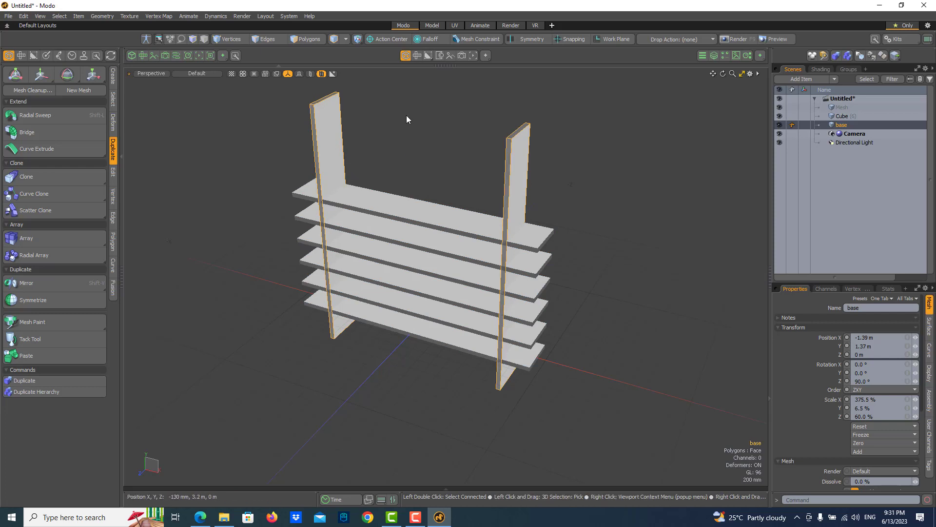
click(404, 199)
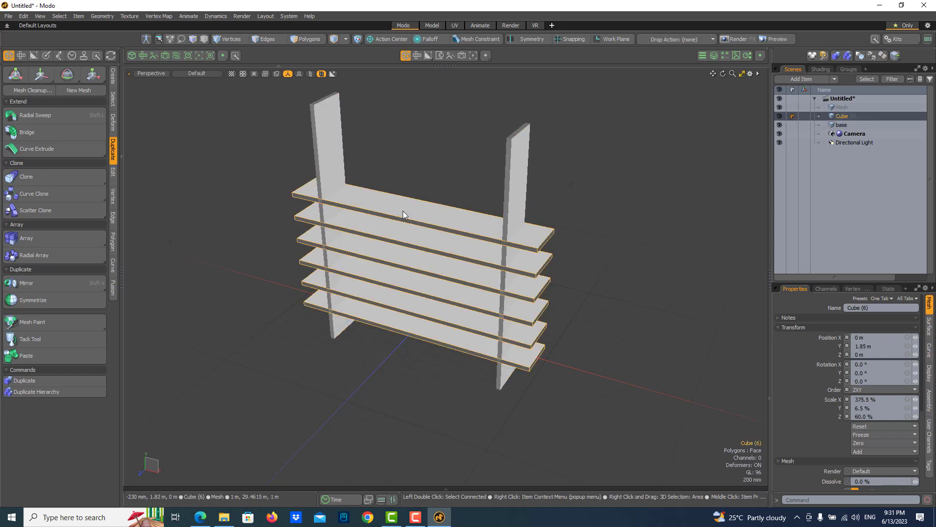
key(w)
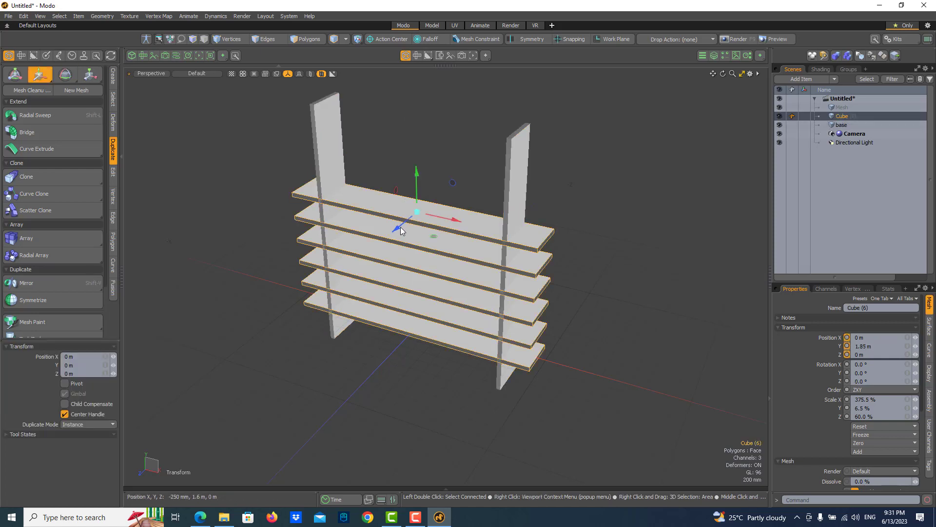
drag(400, 227, 389, 235)
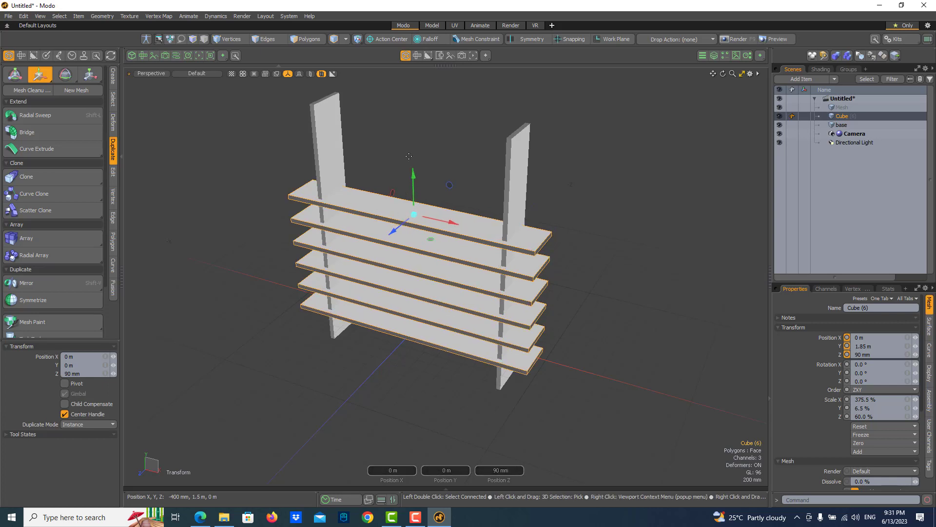
key(q)
Subtract the shelves from the base uprights with a Boolean, using Last Selected as the drive mesh.
click(326, 135)
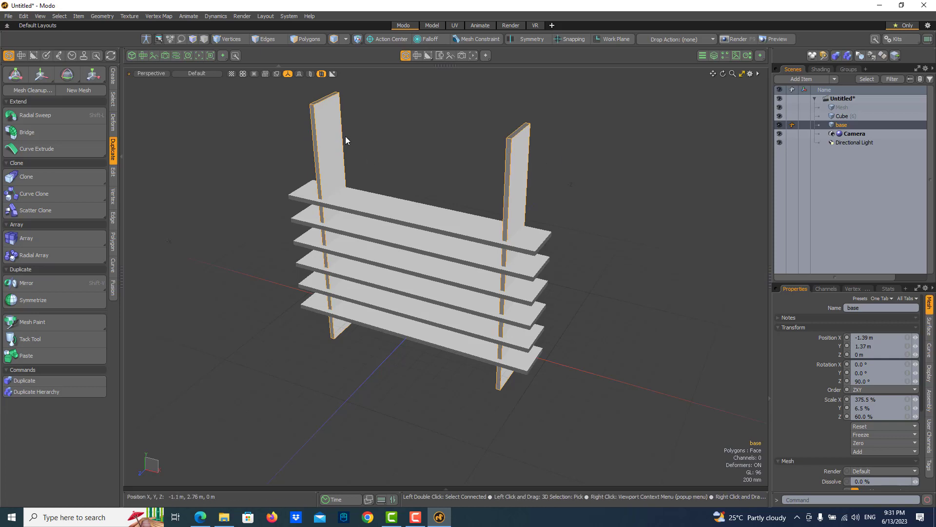
shift+click(408, 216)
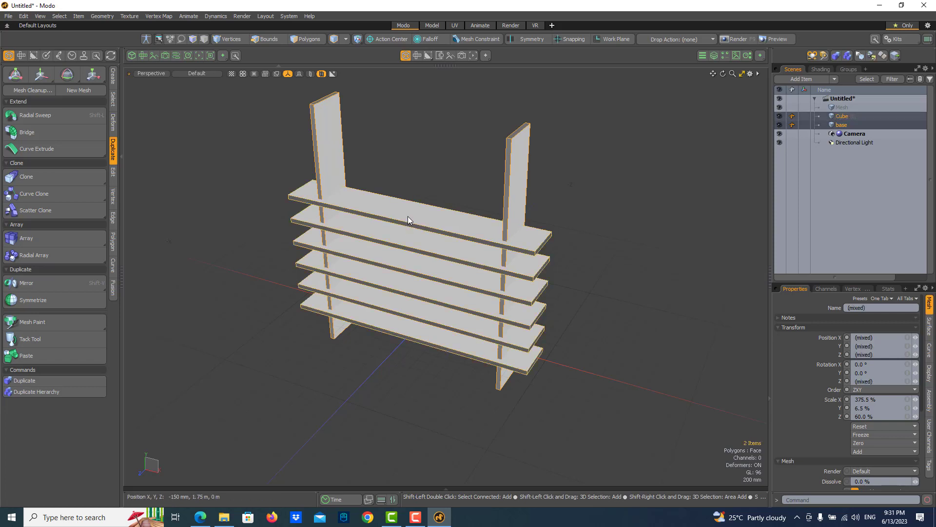
click(116, 171)
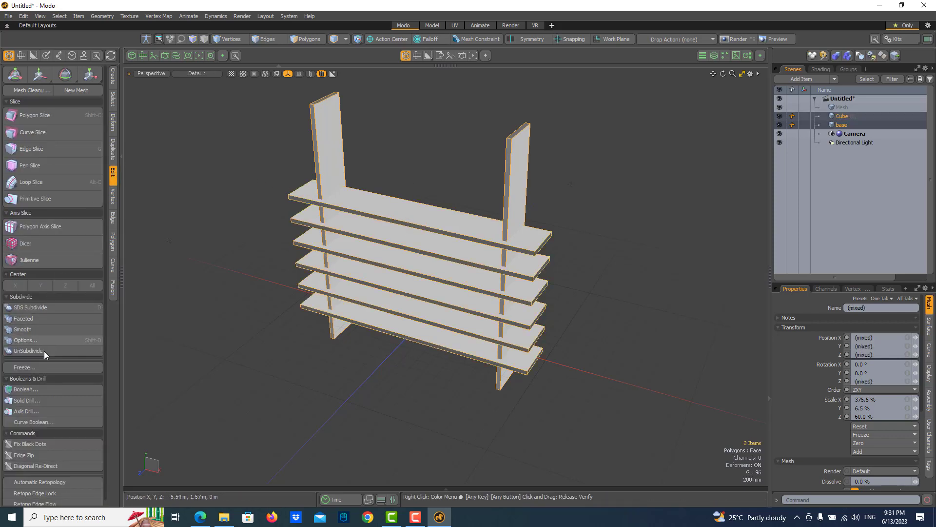
click(38, 388)
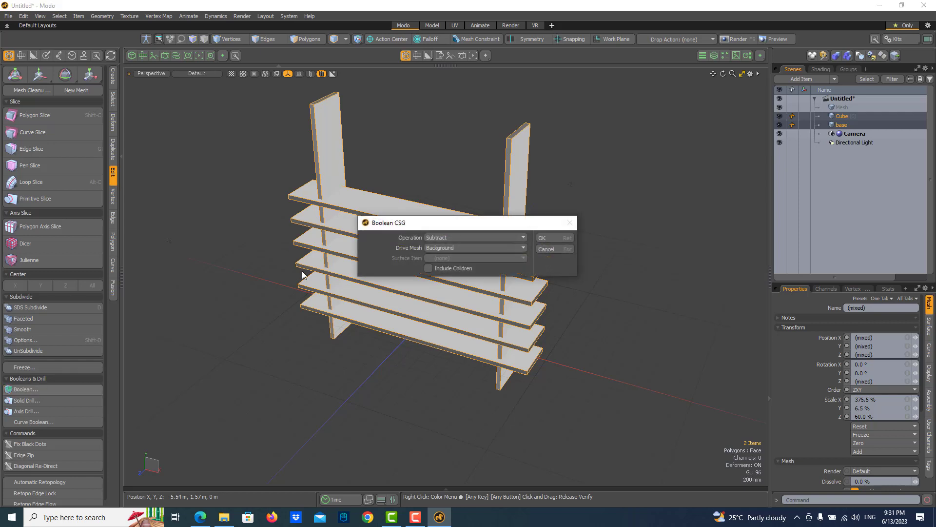
drag(382, 229, 203, 312)
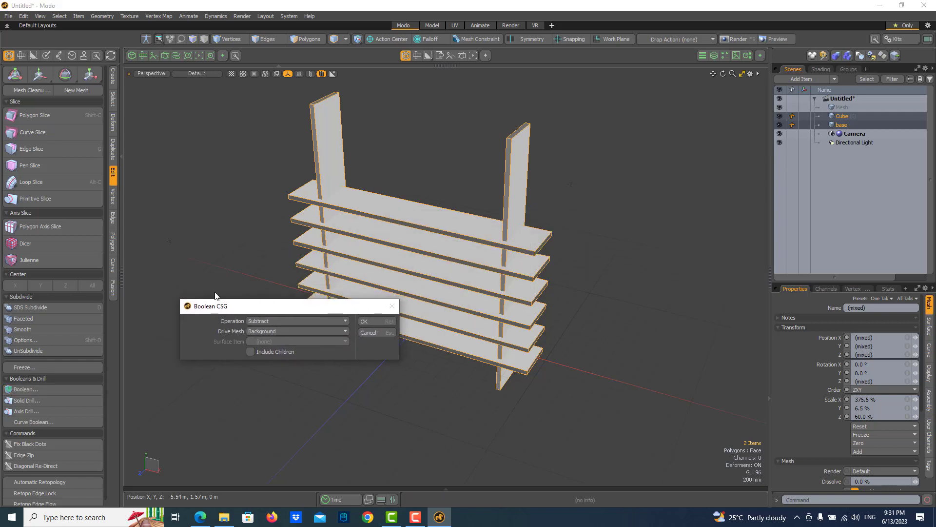
click(271, 321)
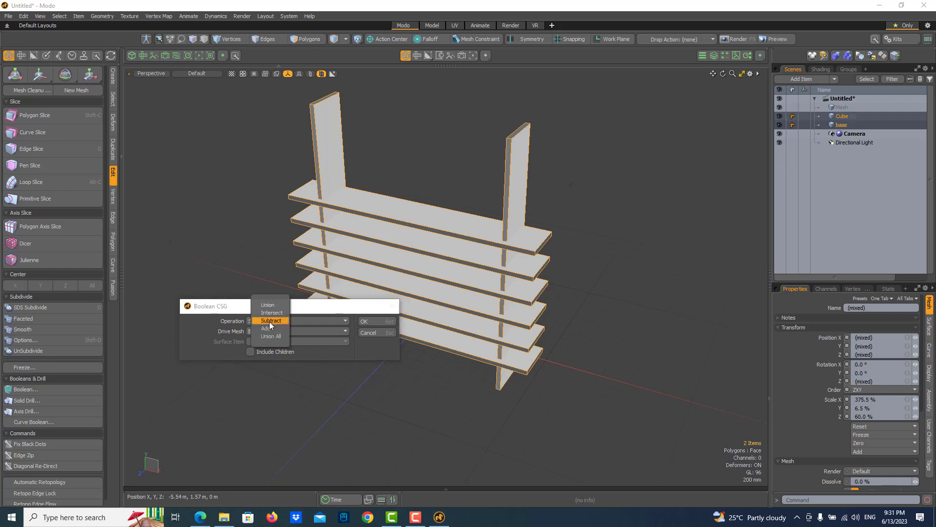
click(269, 320)
click(265, 332)
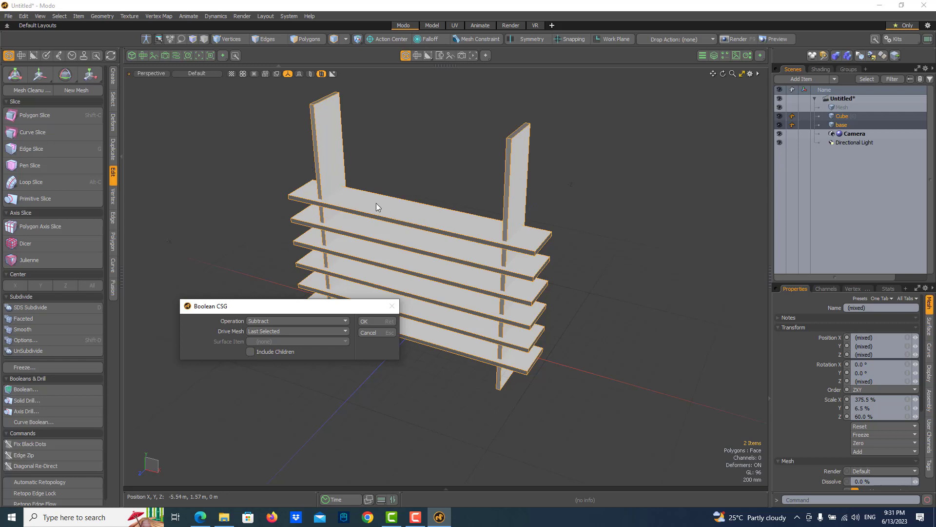
click(377, 320)
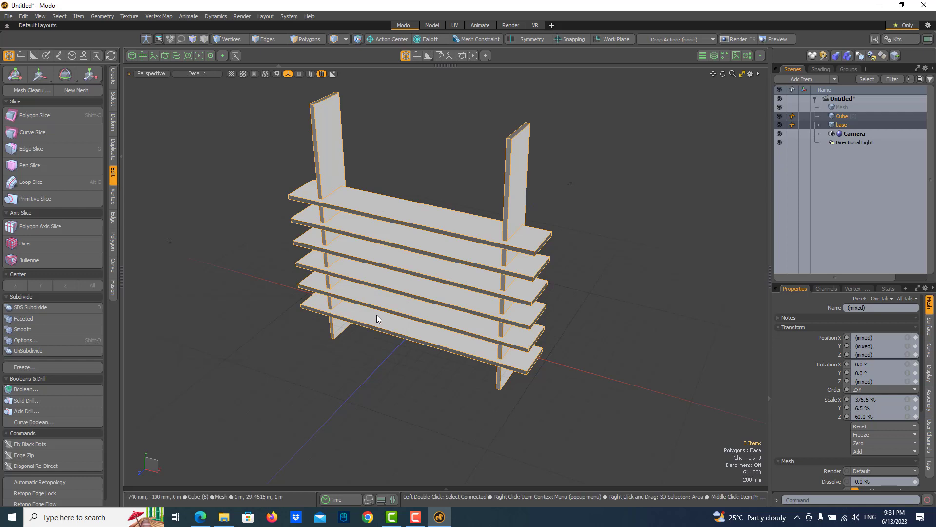
Move the shelves about 1.41 m along Z to check the slots cut in the uprights, and undo the move.
click(413, 177)
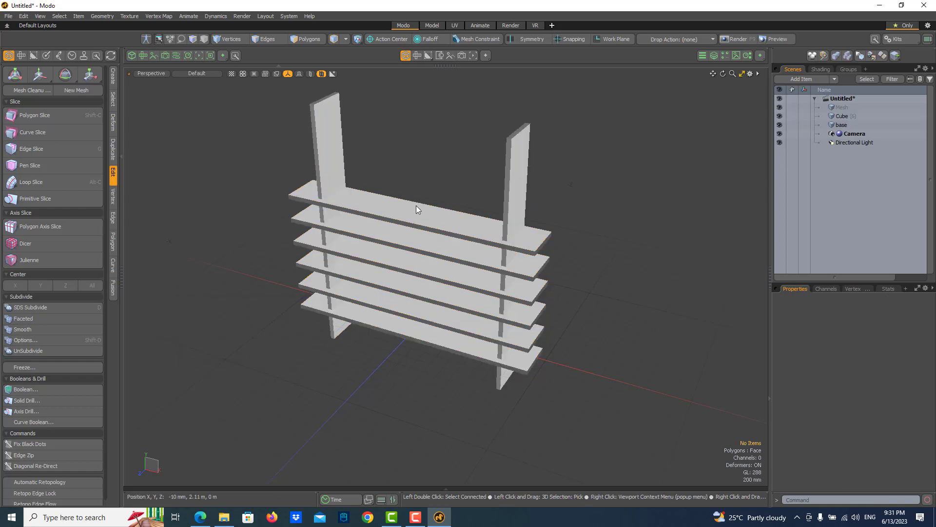
click(415, 214)
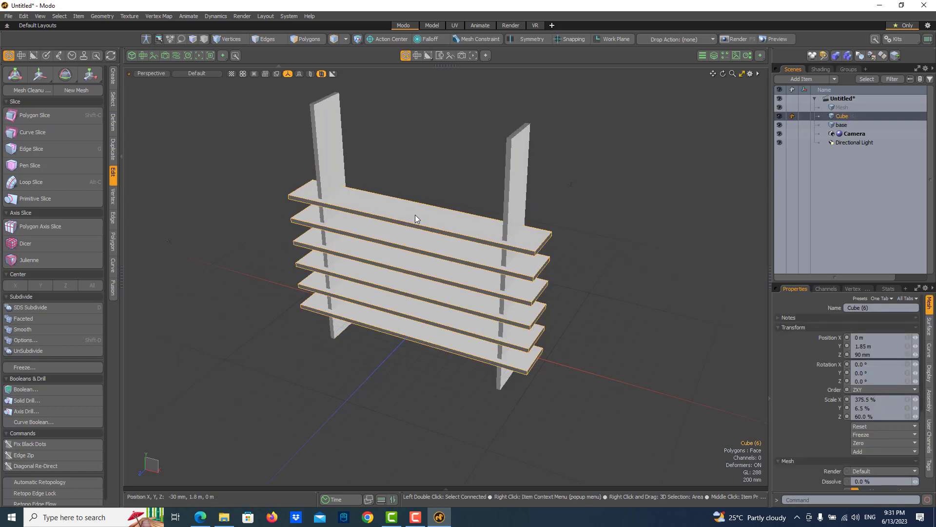
key(w)
drag(388, 232, 327, 289)
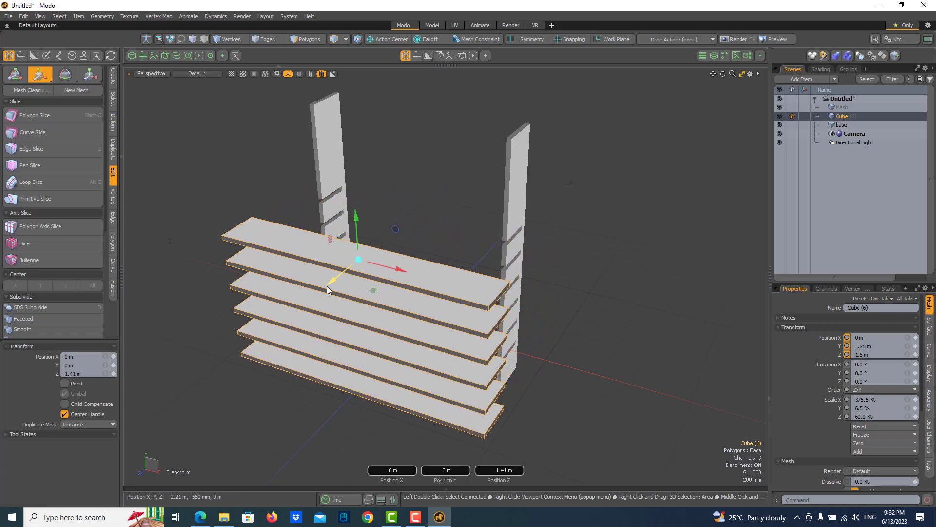
key(ctrl+z)
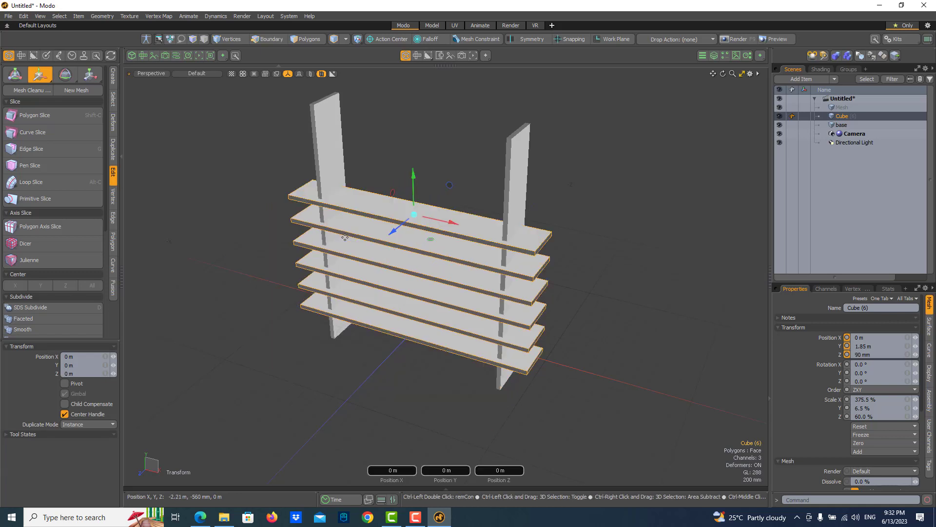
key(space)
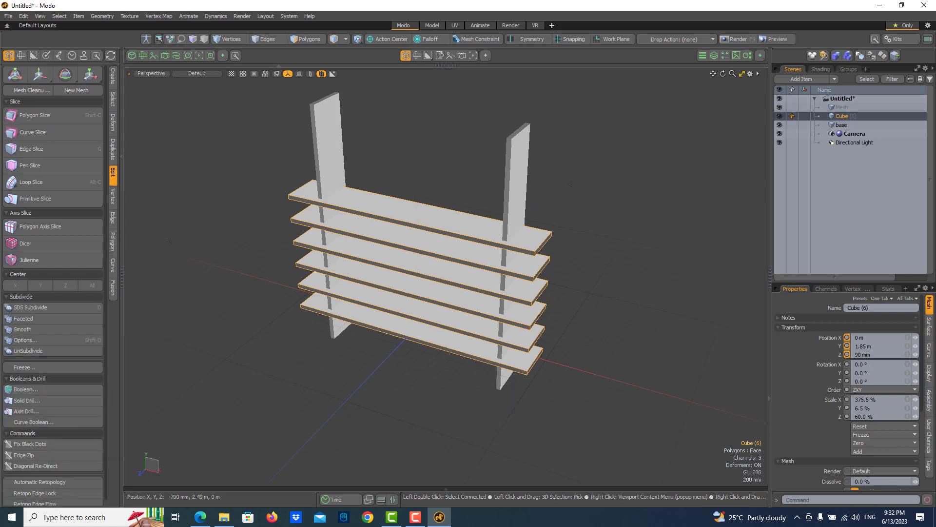
click(372, 159)
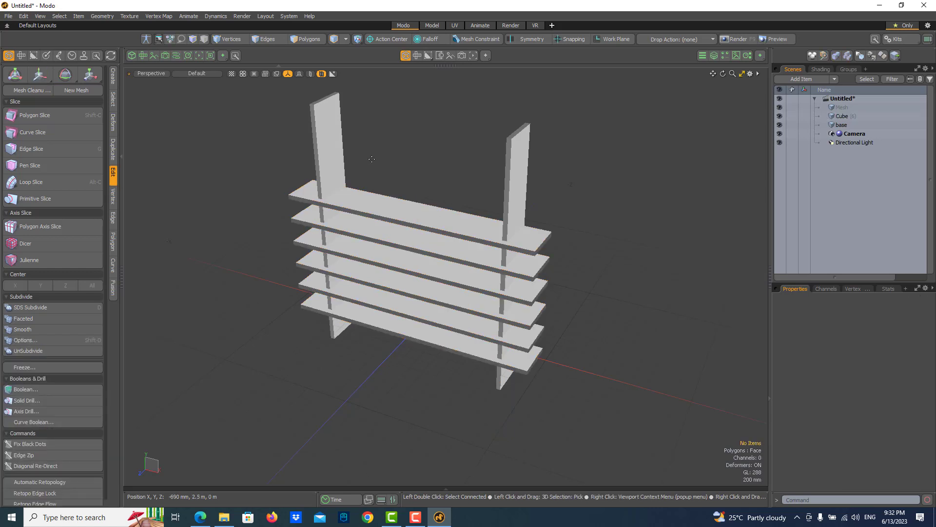
Assign the base uprights a new material named base with a black color (0.0, 0.0, 0.0).
click(515, 149)
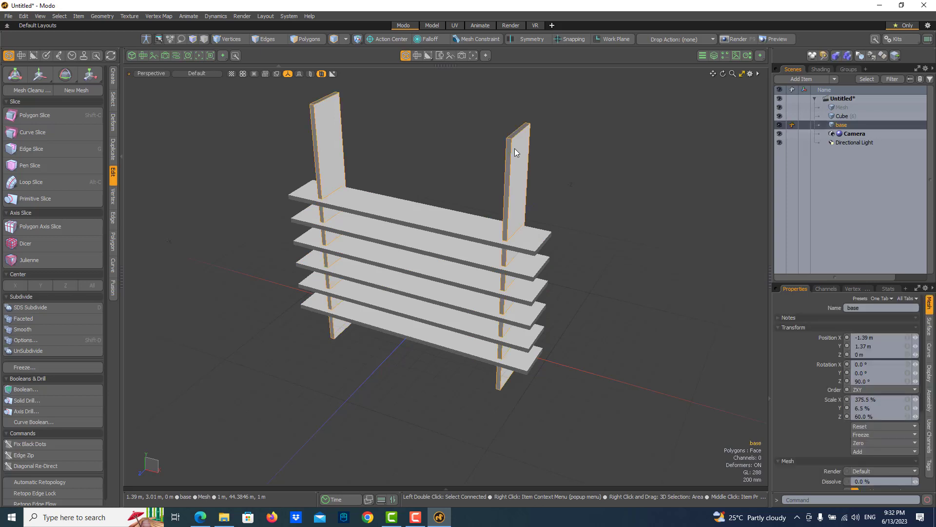
key(m)
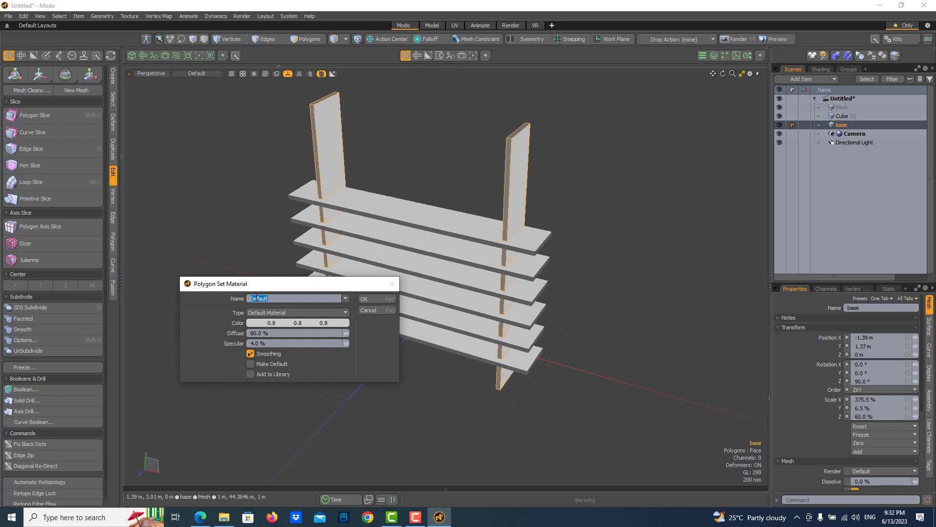
text(base)
click(297, 322)
drag(398, 328, 398, 404)
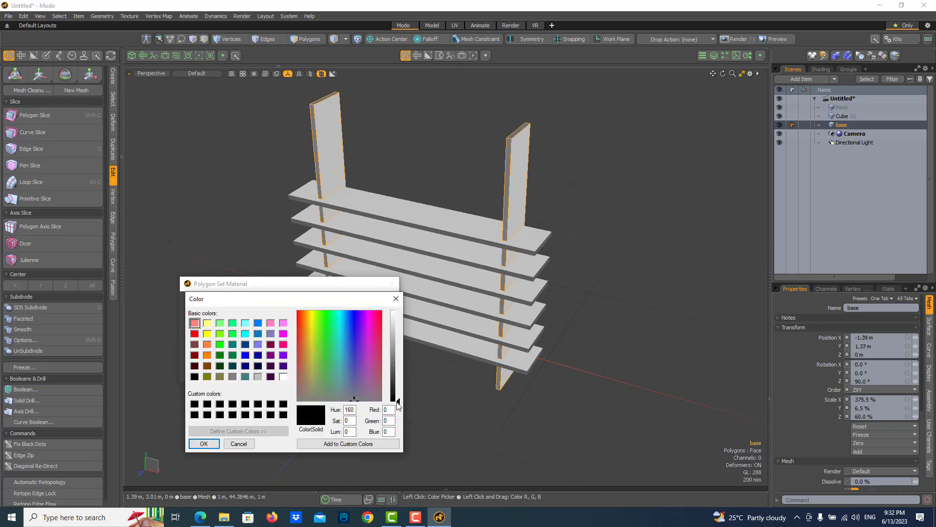
click(203, 443)
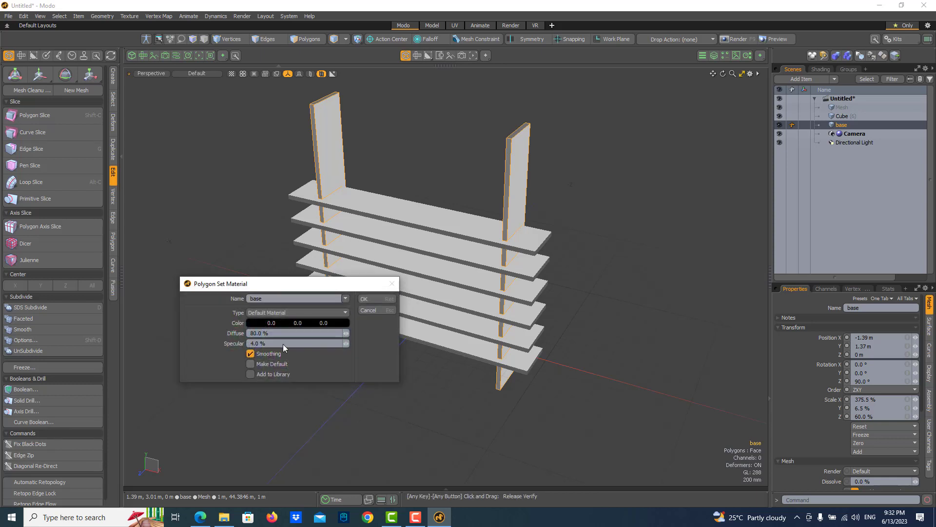
click(374, 298)
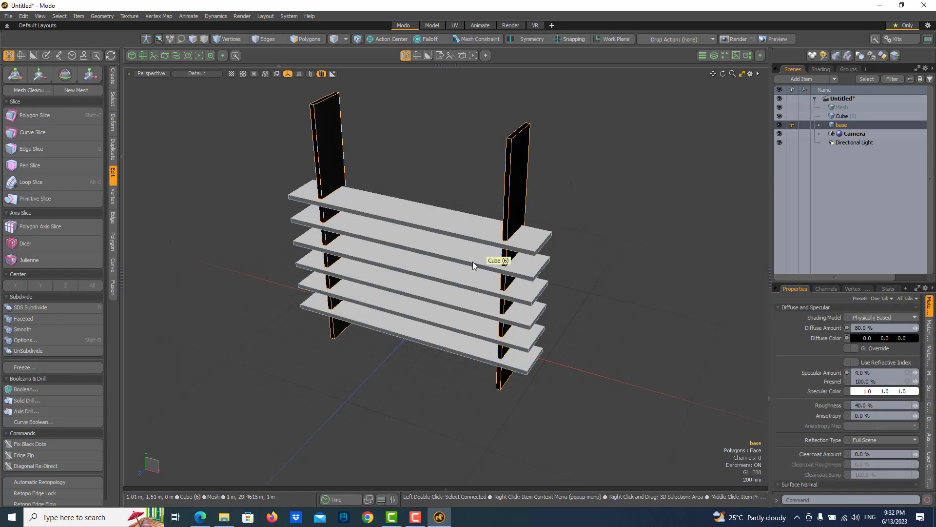
Assign the shelves mesh a new material named glass with a white color (1.0, 1.0, 1.0).
click(453, 230)
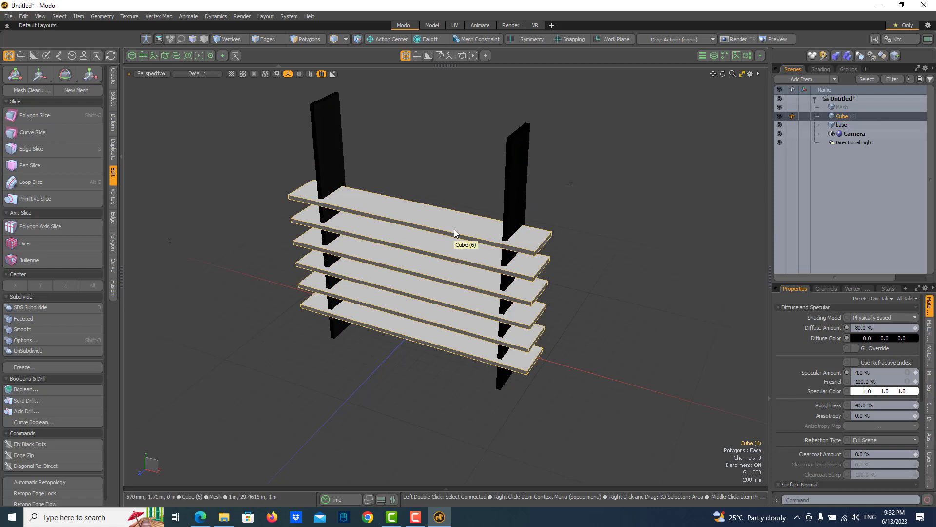
key(m)
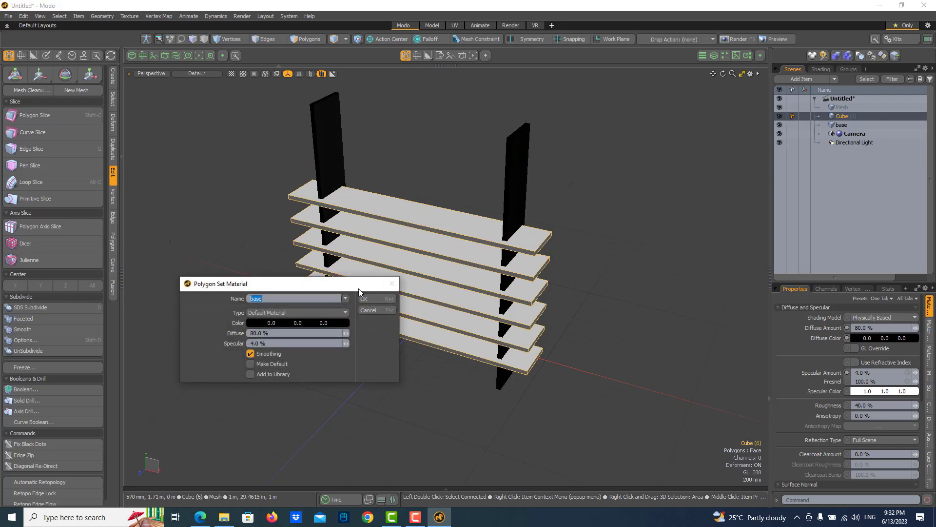
text(glass)
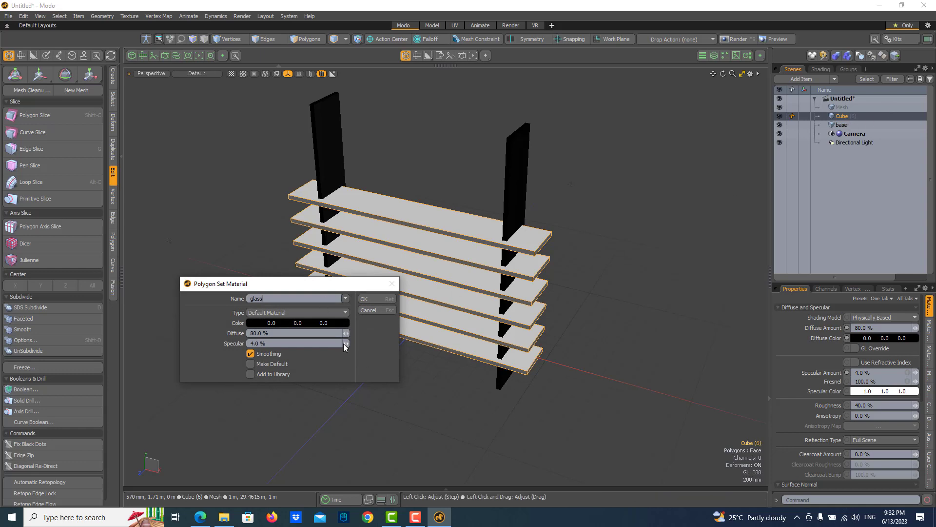
click(334, 323)
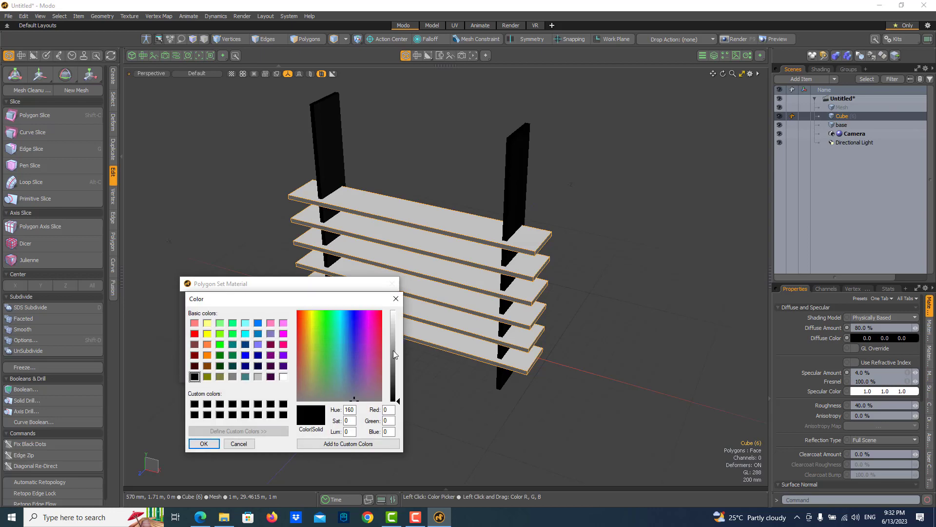
drag(393, 350, 398, 312)
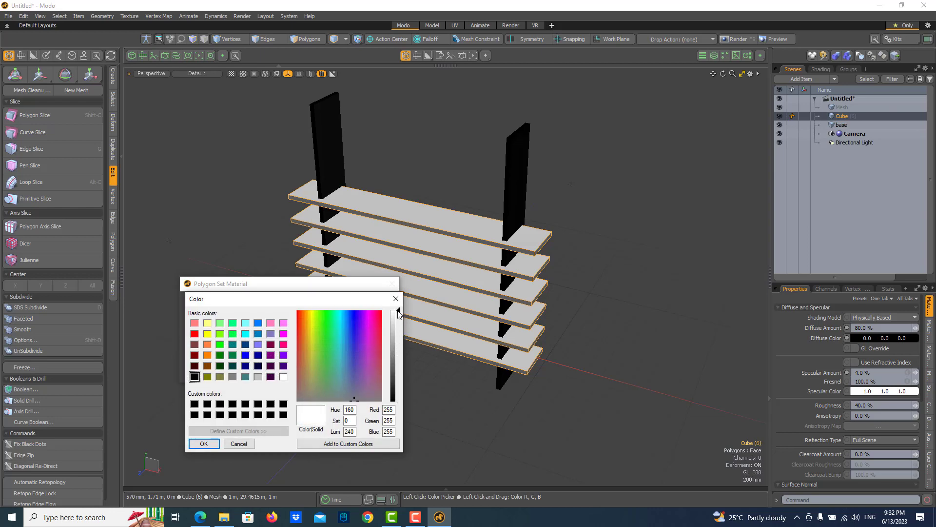
click(204, 444)
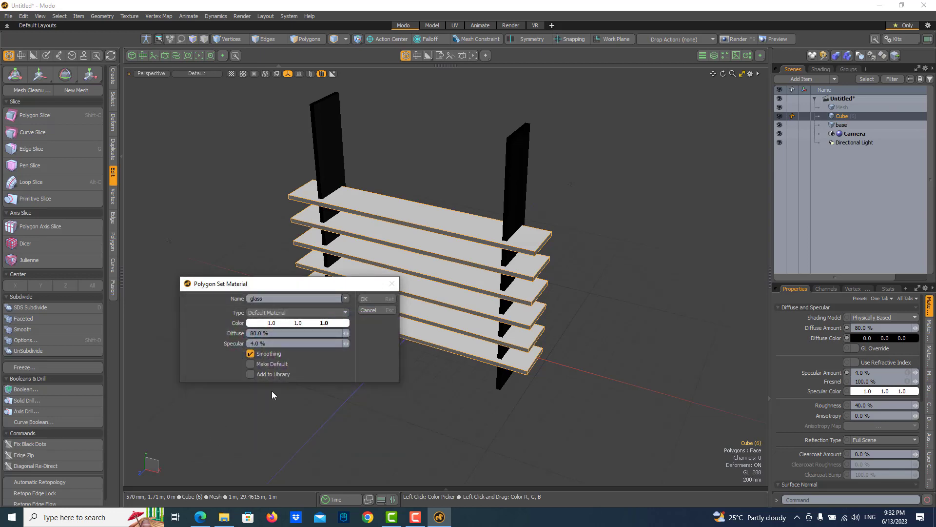
click(364, 297)
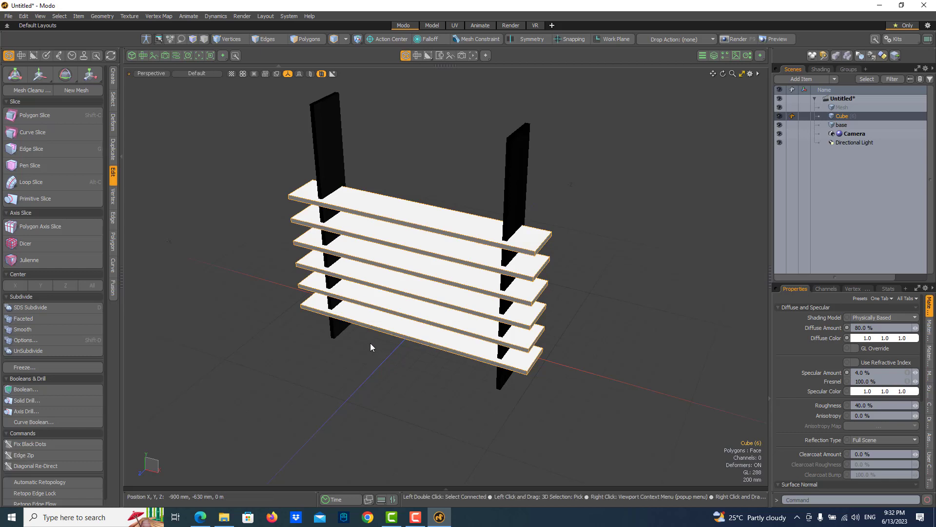
Rename the merged shelves mesh as glass in the item list and keep it selected.
double_click(837, 117)
text(glass)
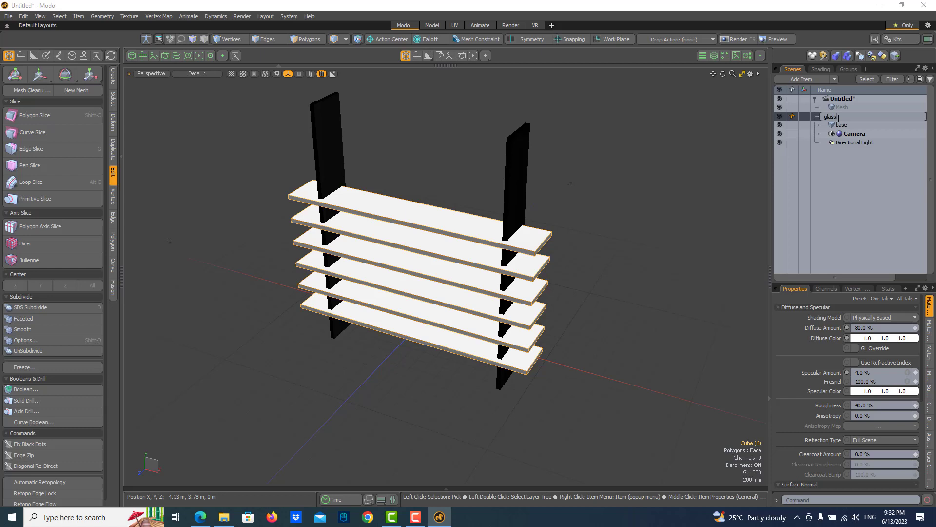
key(Return)
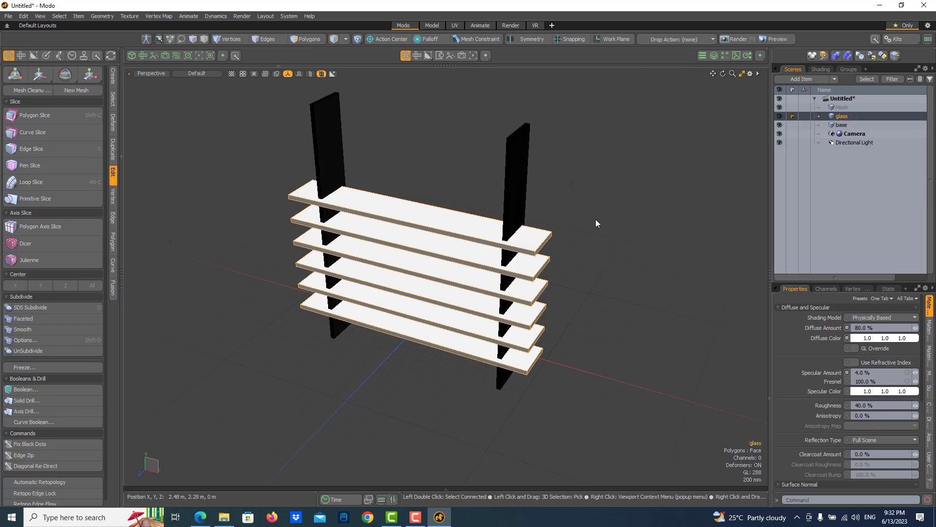
click(471, 238)
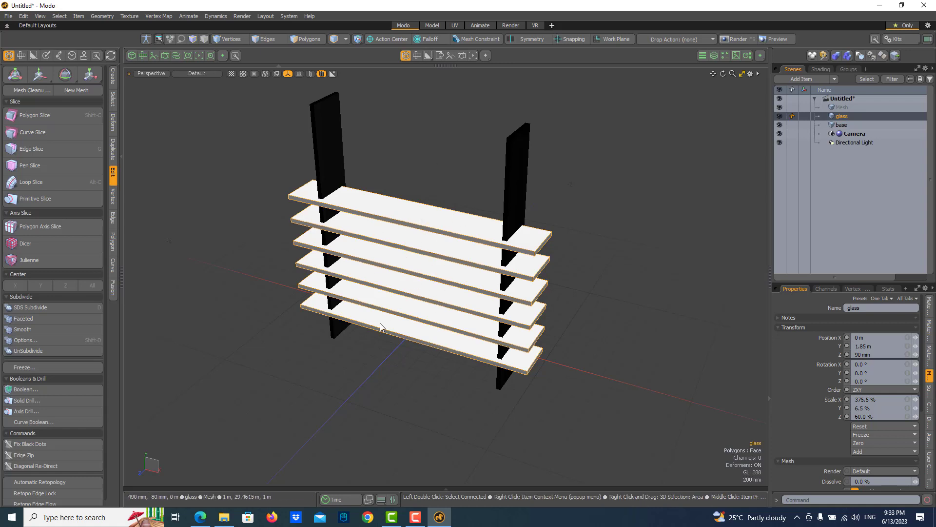
scroll(408, 357, down, 3)
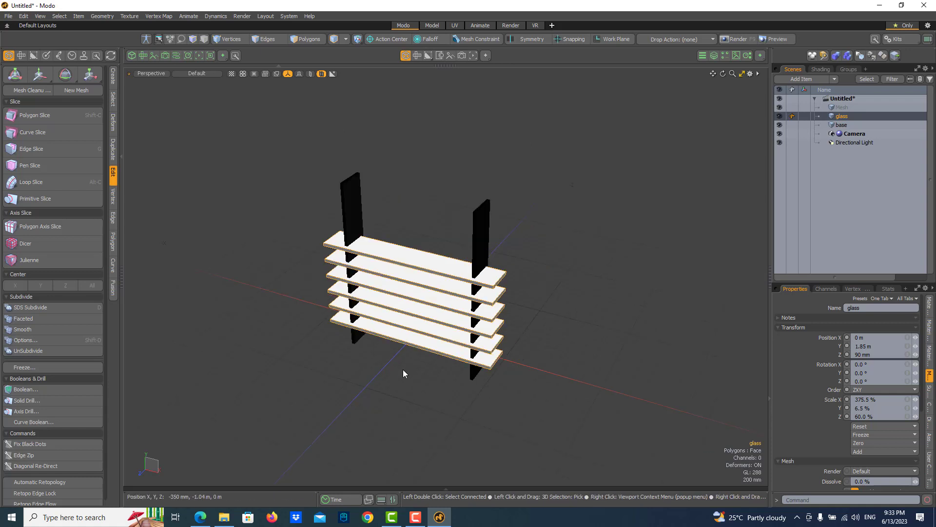
scroll(378, 393, up, 1)
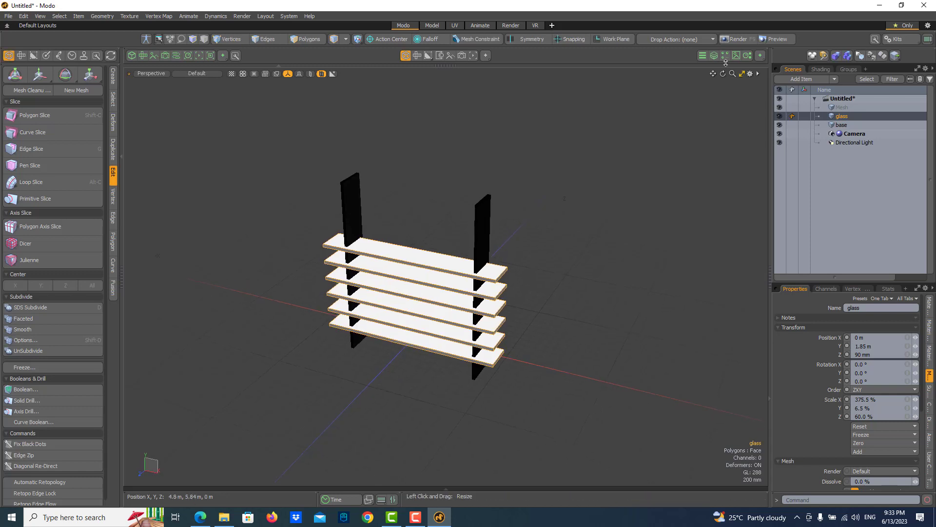
Add a plane primitive to the scene as a floor for the shelf table.
drag(721, 73, 742, 15)
right_click(323, 271)
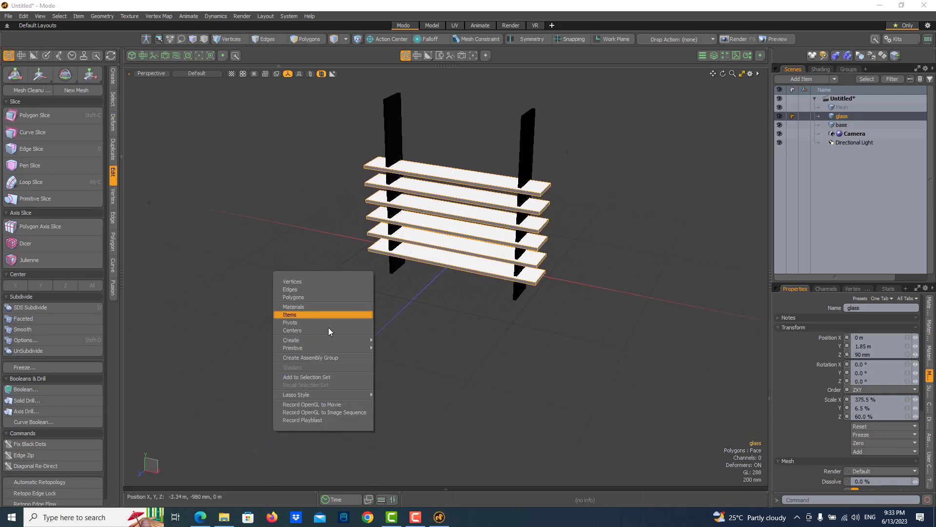
mouse_move(328, 347)
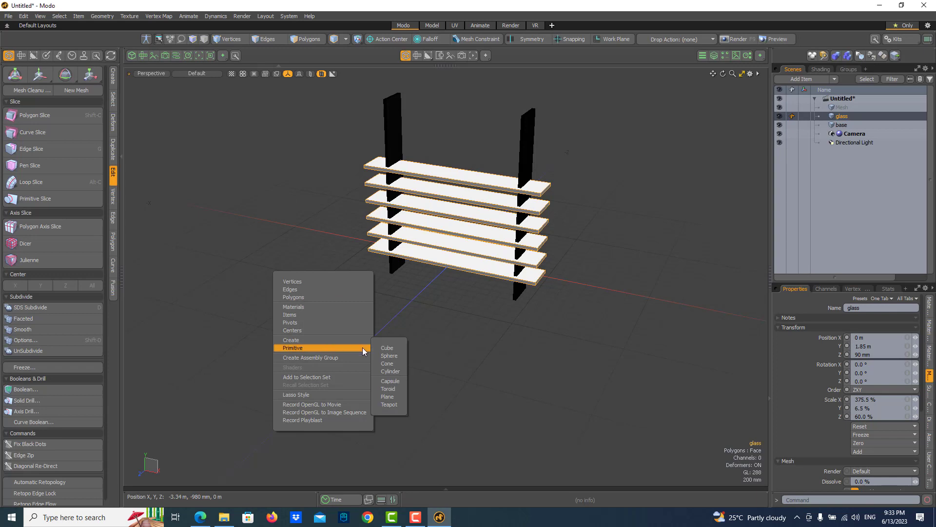
click(384, 395)
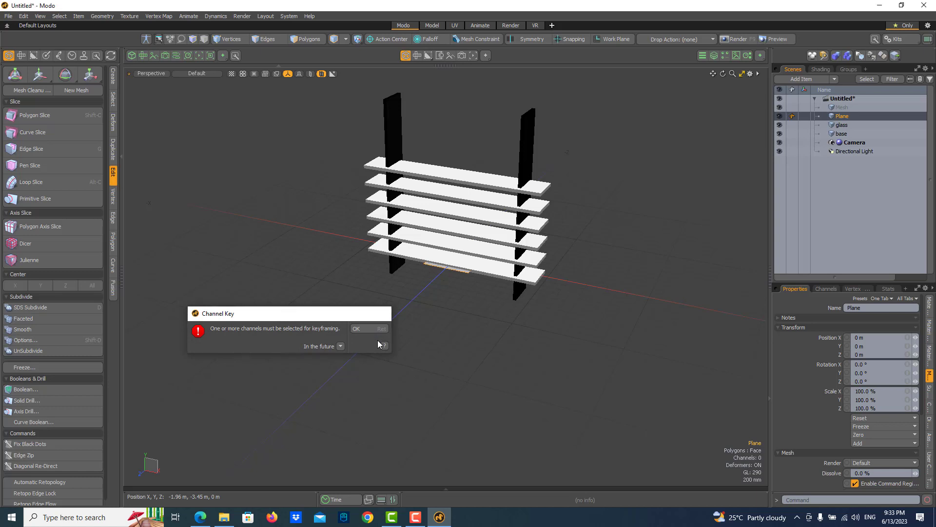
click(378, 341)
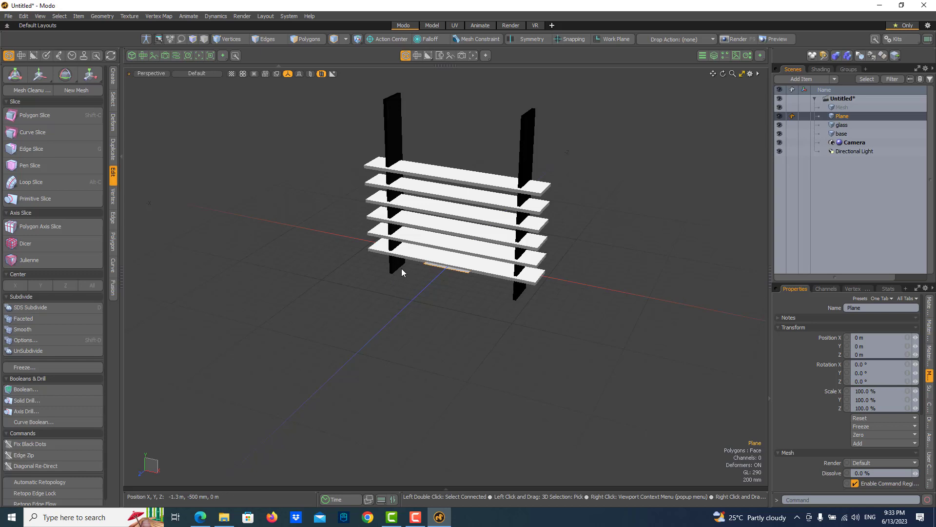
Scale the floor plane to about 3318% in X, 60% in Y and 1913% in Z.
key(y)
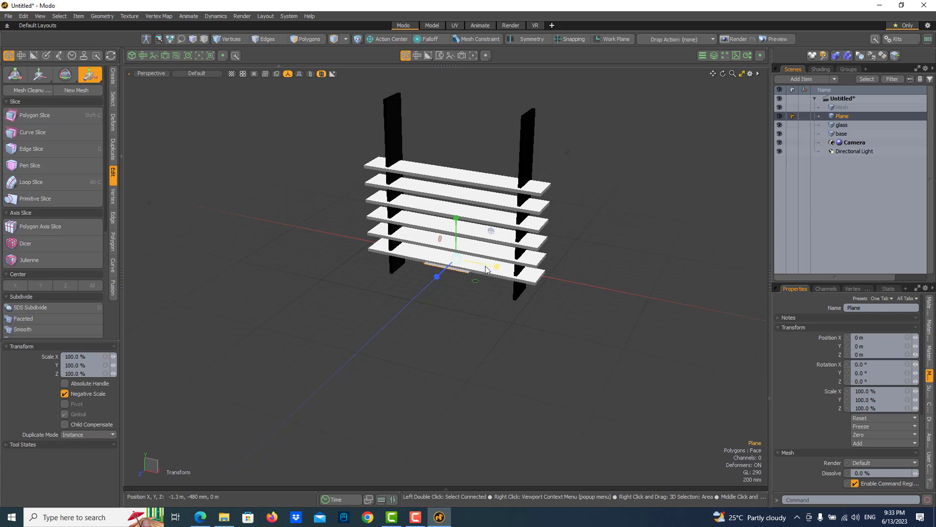
drag(495, 266, 283, 256)
drag(442, 272, 298, 409)
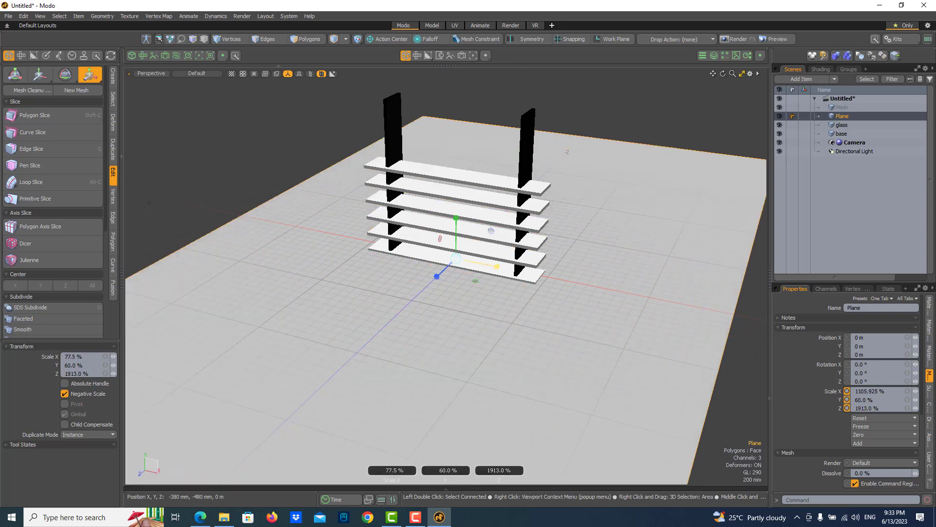
drag(497, 266, 568, 281)
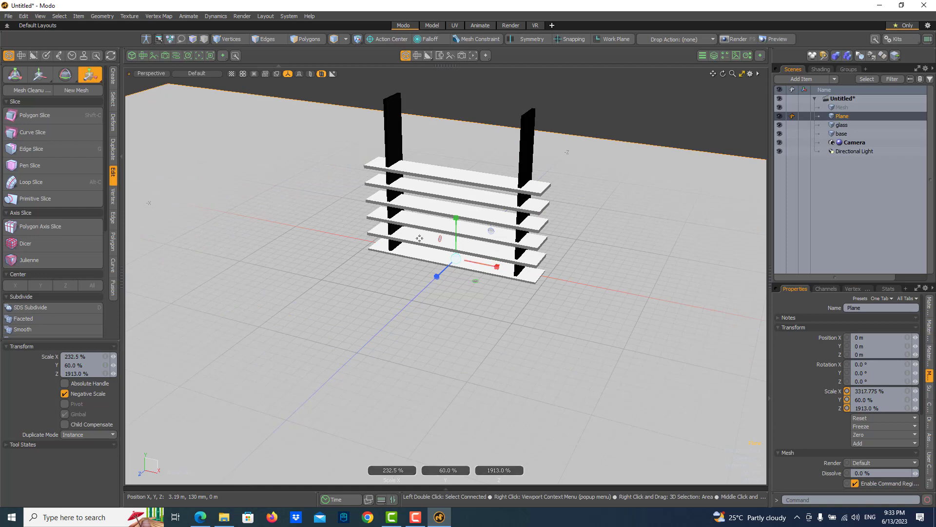
Lower the floor plane to -500 mm in Y and stretch its Z scale to about 4256%.
key(w)
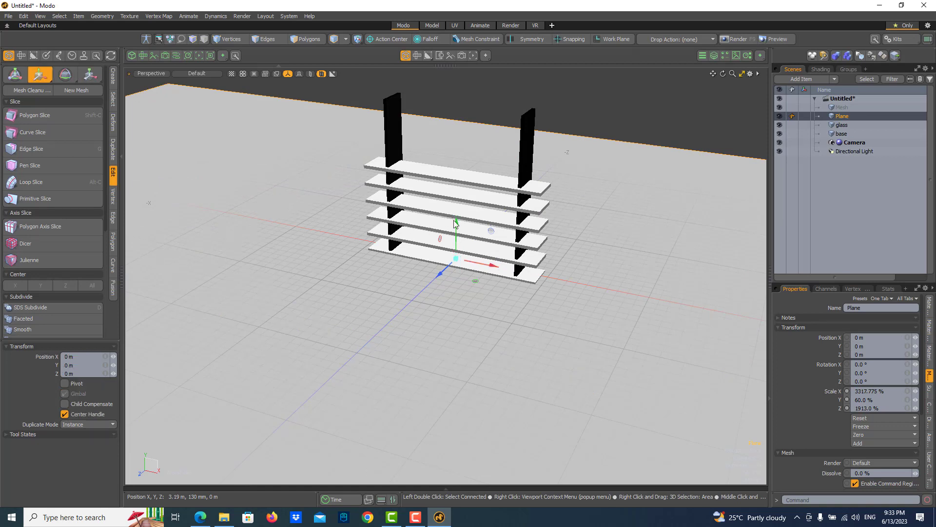
drag(456, 223, 456, 249)
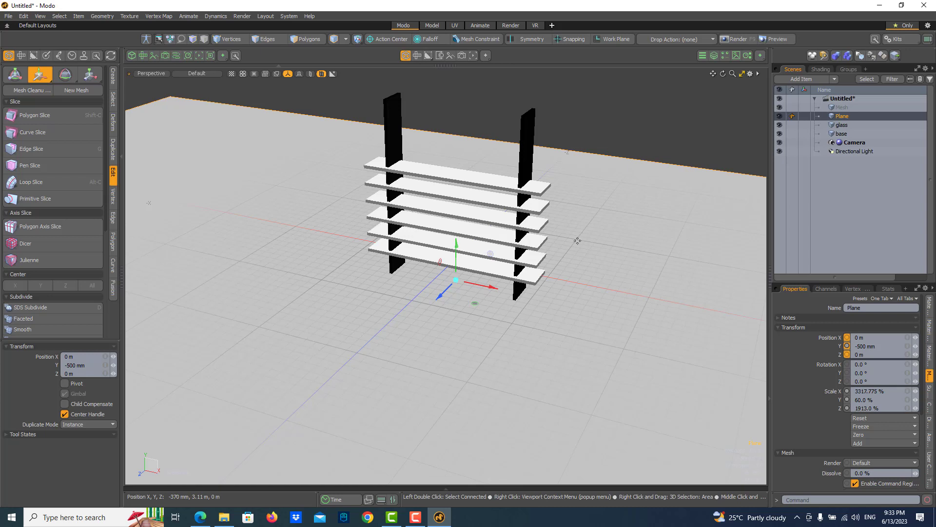
key(r)
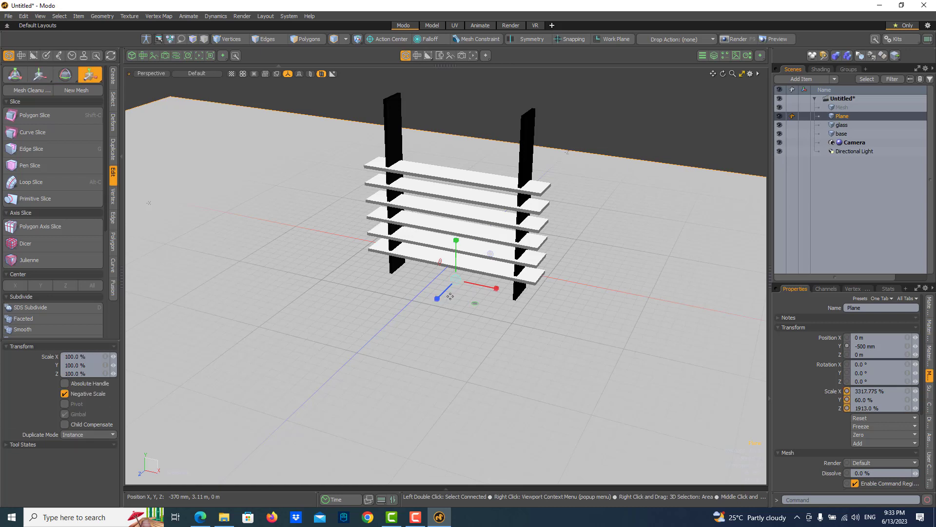
drag(439, 298, 412, 317)
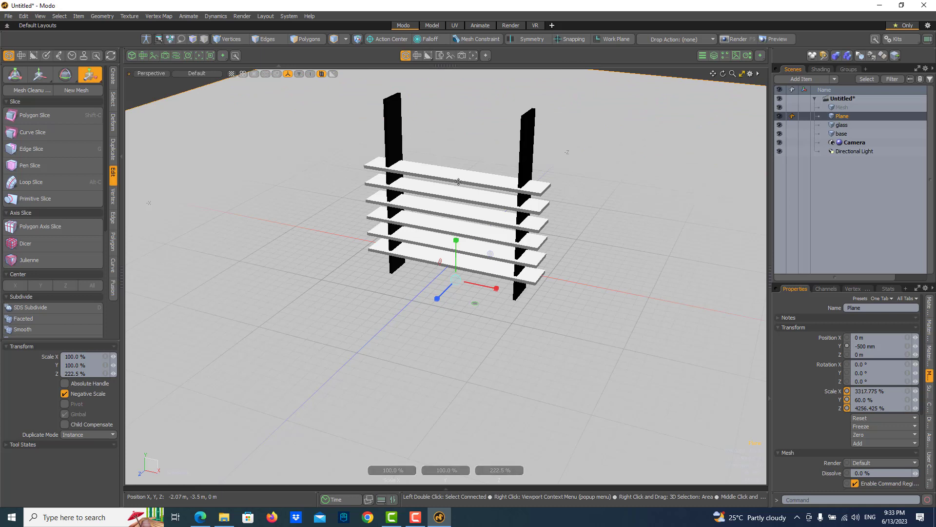
key(q)
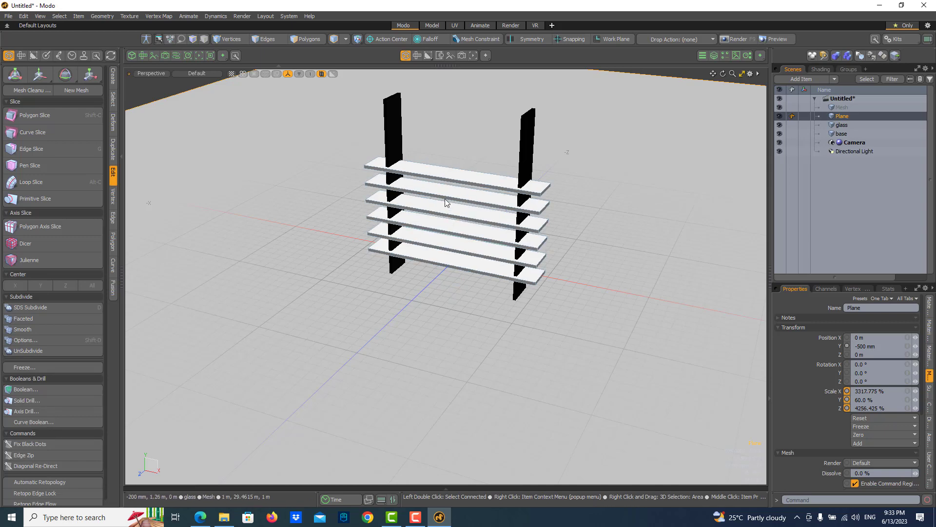
key(F9)
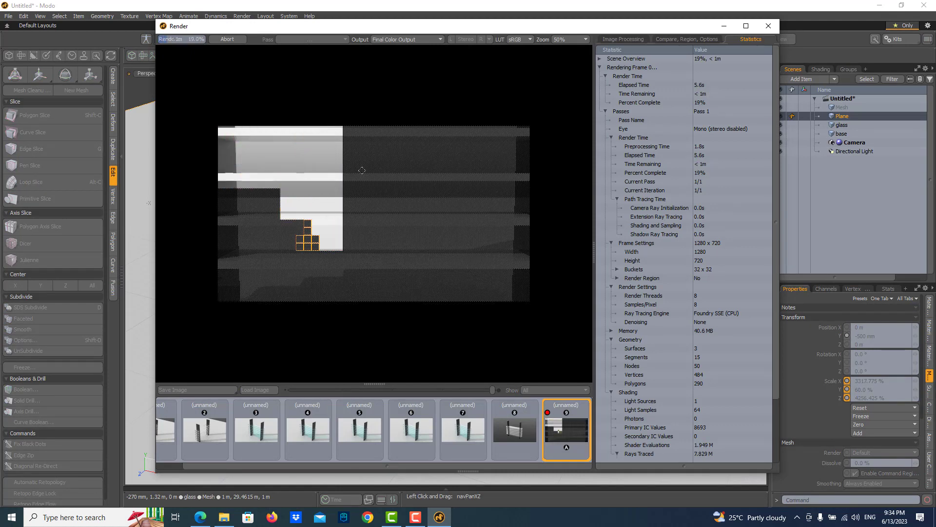
click(768, 26)
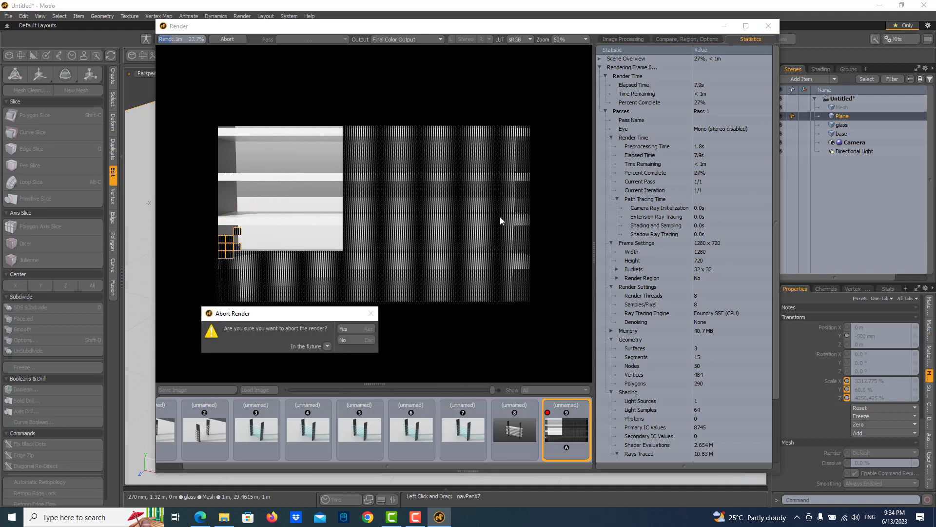
click(361, 330)
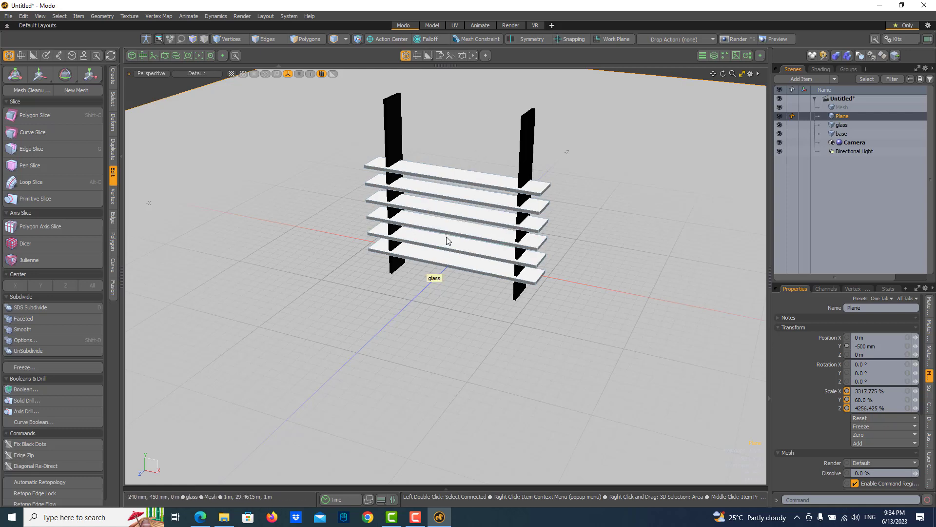
Start a live preview render of the scene and place its window clear of the shelf model.
key(F8)
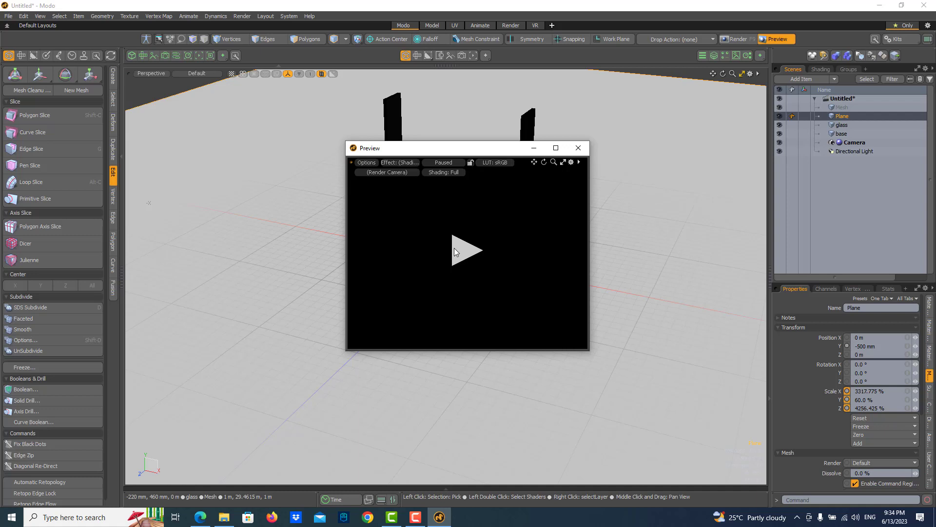
click(455, 248)
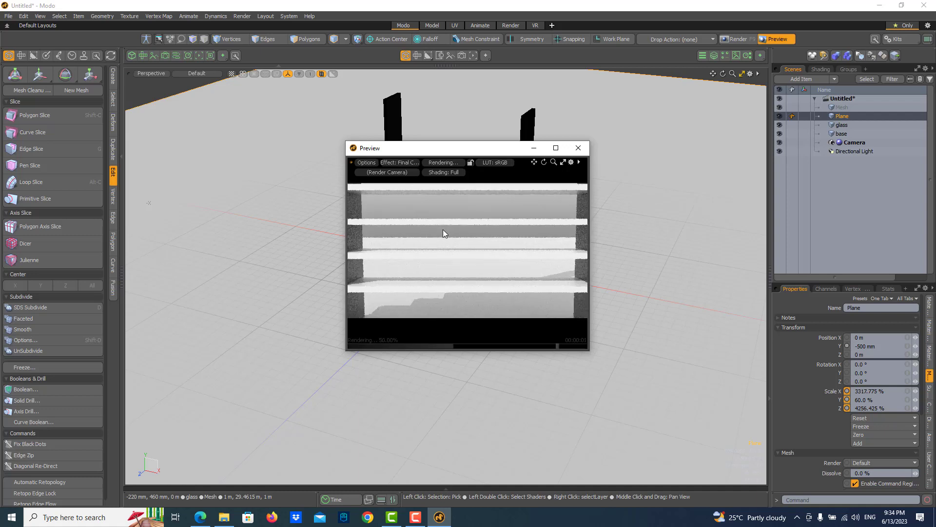
drag(469, 154, 712, 127)
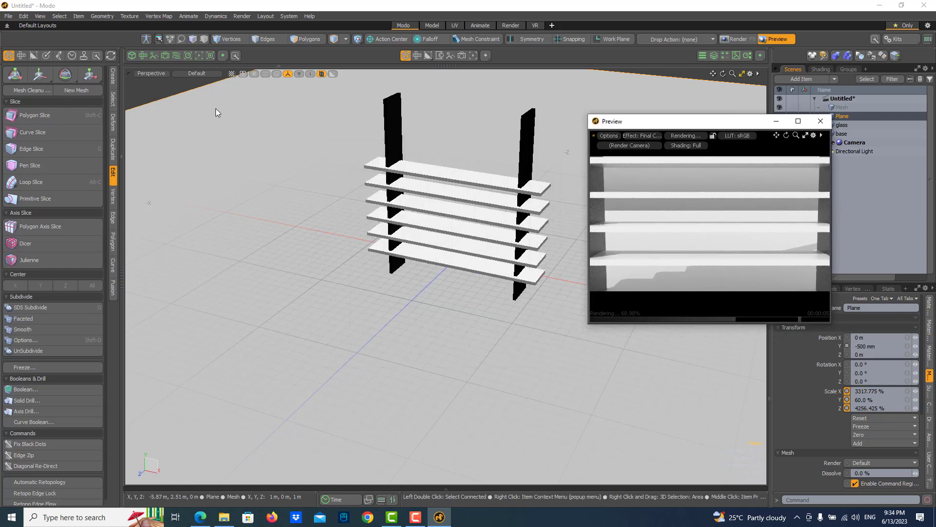
Look through the Render Camera and reframe it to show the whole shelf table from a raised, angled viewpoint.
click(147, 72)
mouse_move(148, 81)
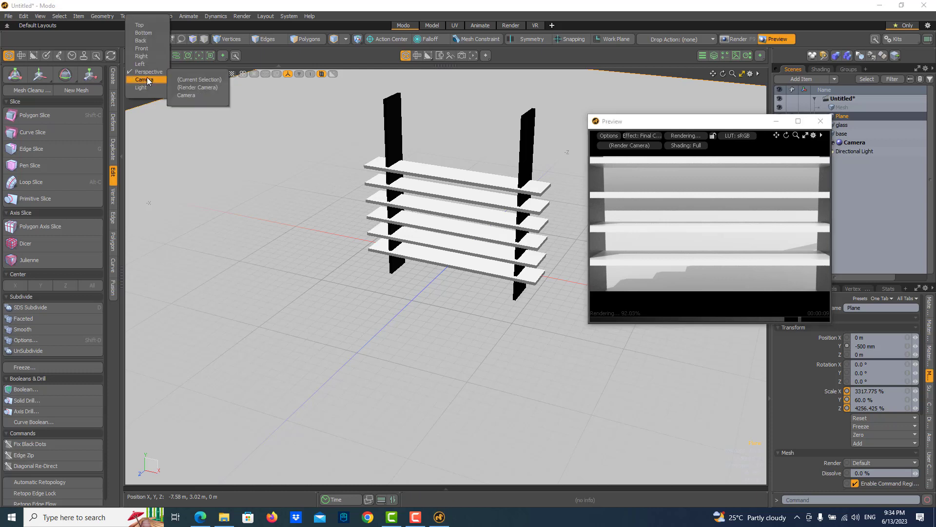
click(185, 86)
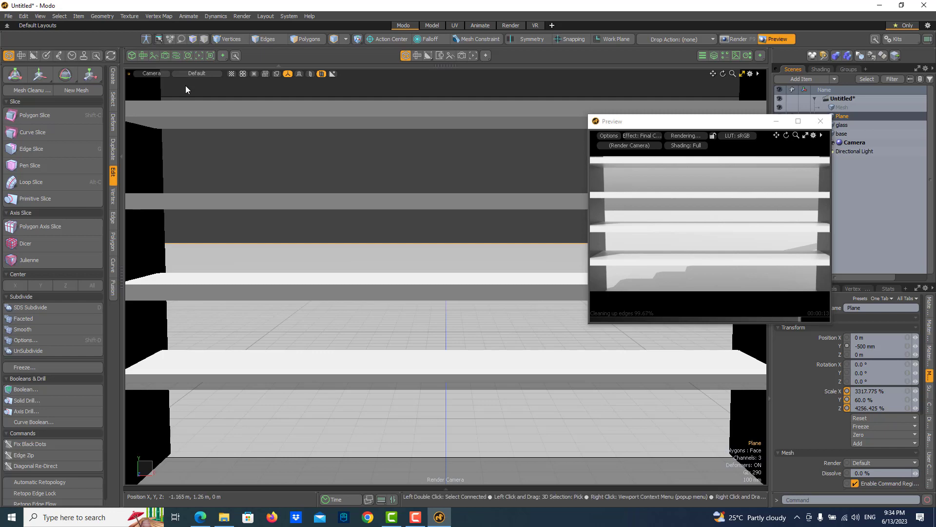
scroll(302, 220, down, 10)
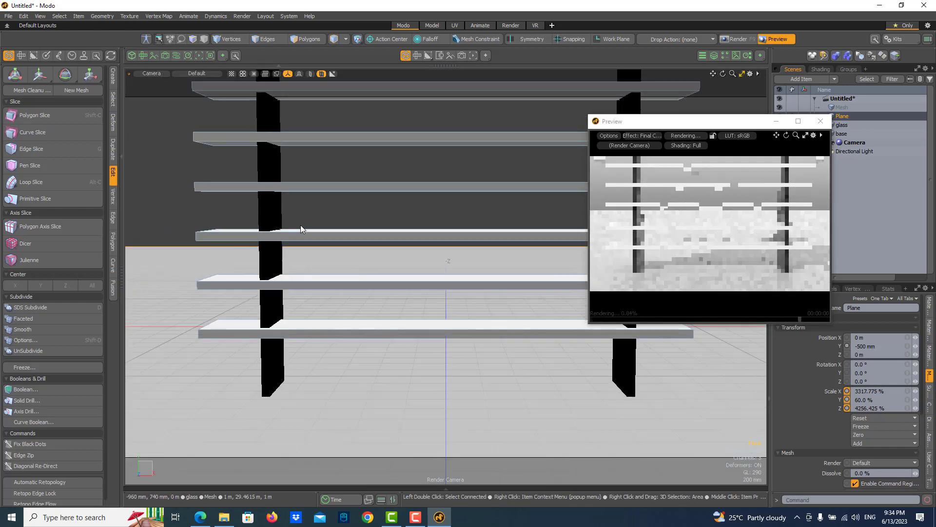
scroll(302, 229, down, 2)
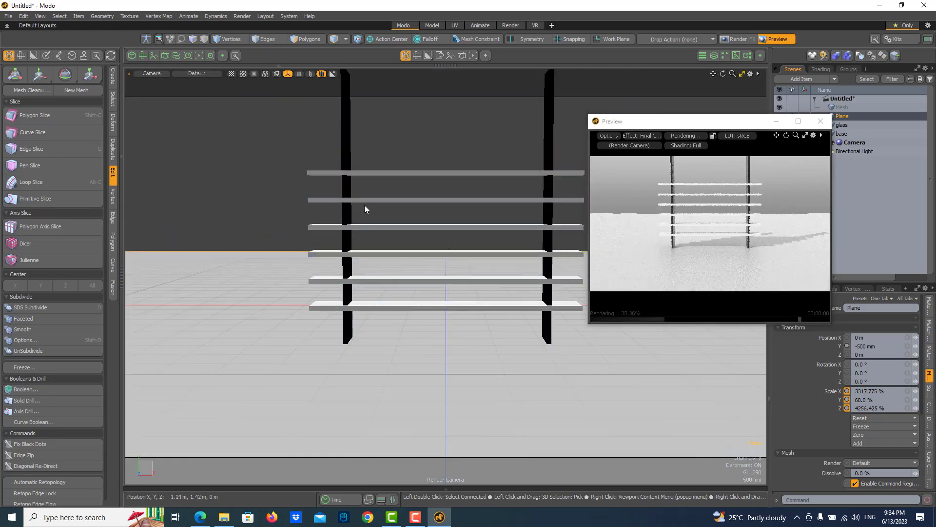
click(324, 226)
mouse_move(324, 227)
alt+mouse_down()
mouse_move(324, 243)
mouse_move(338, 239)
alt+mouse_up()
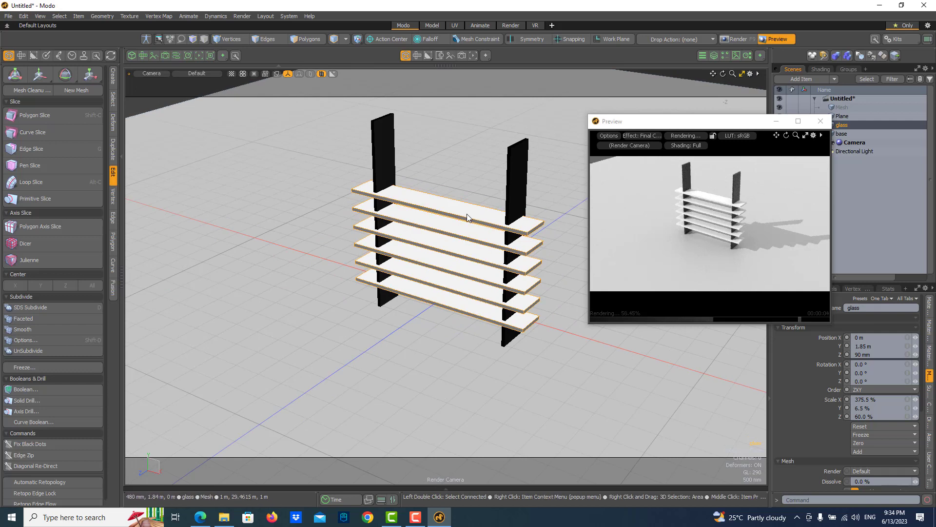
click(149, 74)
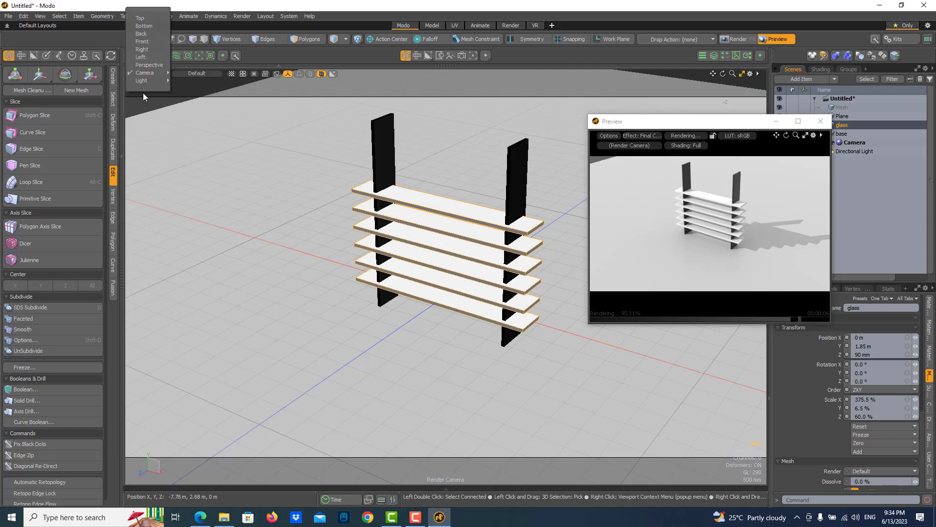
mouse_move(146, 76)
click(200, 73)
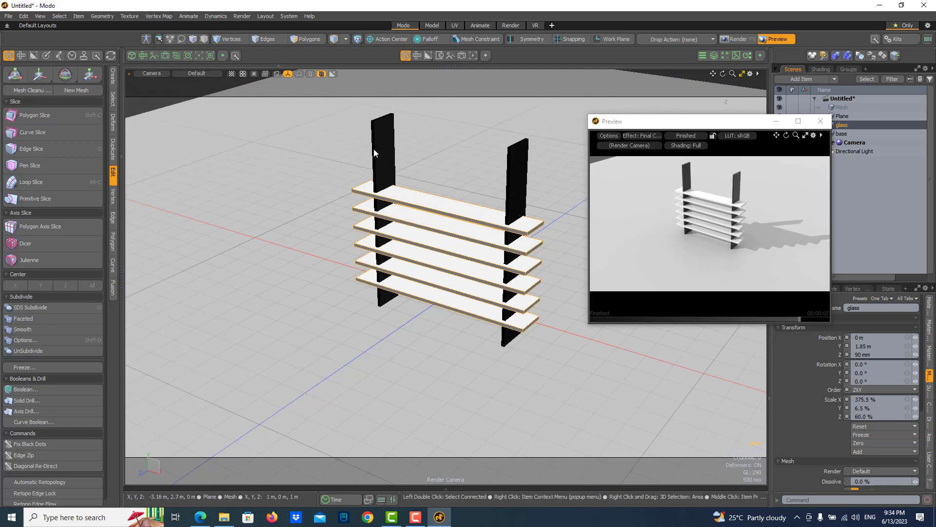
alt+drag(453, 206, 498, 200)
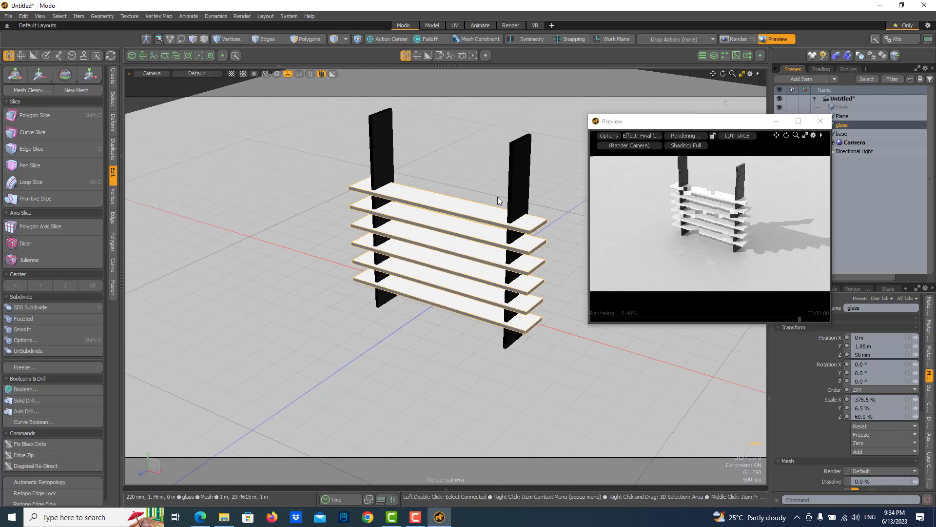
Reopen and restart the live preview render, placing its window clear of the shelves and the item list.
click(820, 121)
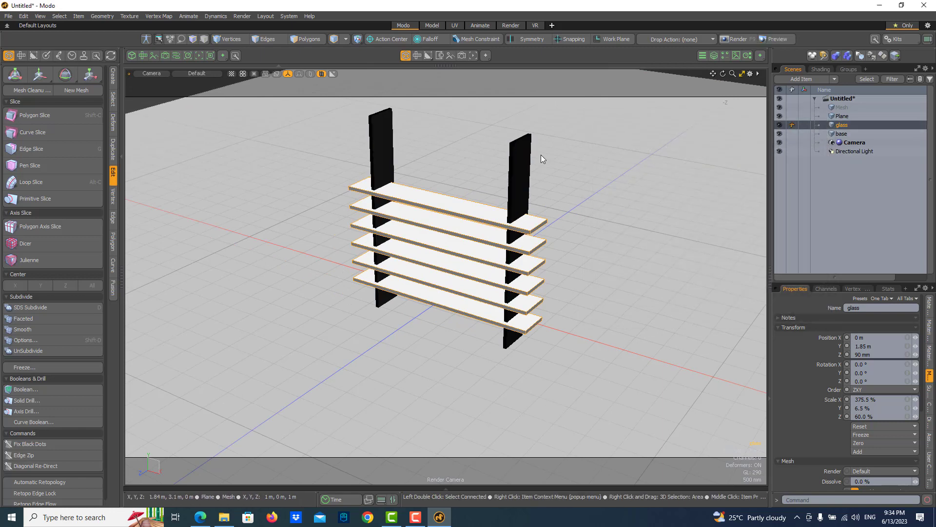
key(F8)
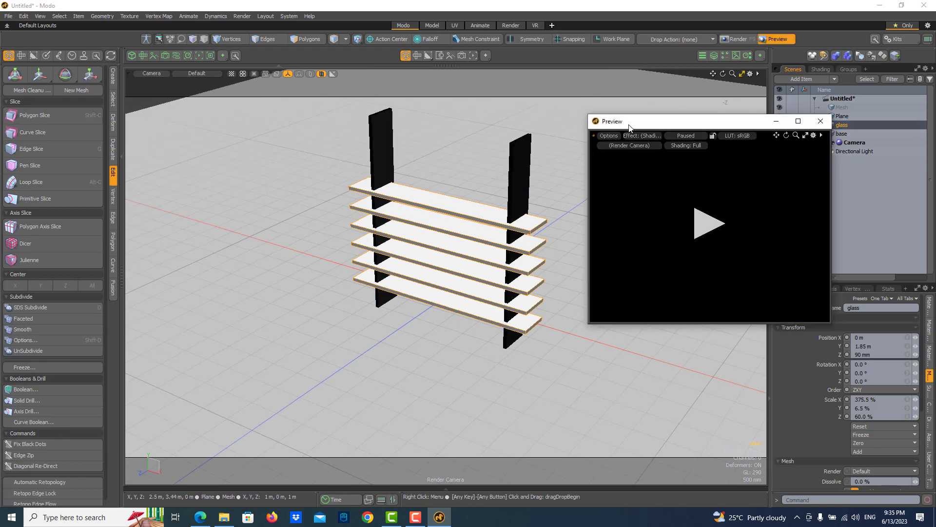
click(699, 228)
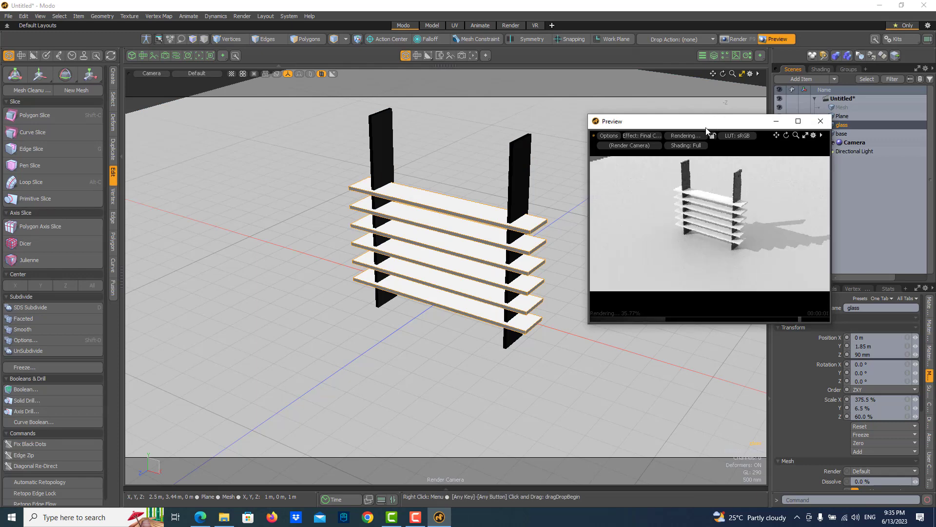
drag(704, 131, 222, 205)
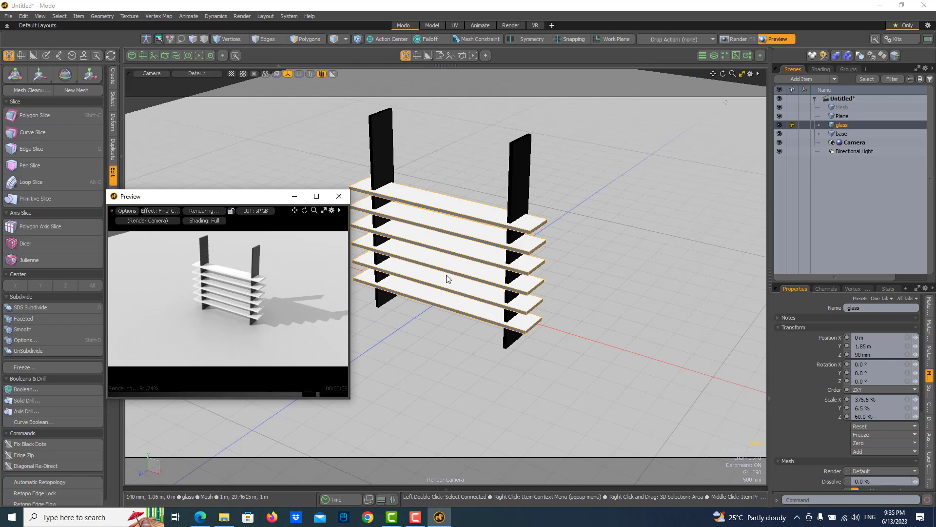
Set the glass group's material to a Transparent Amount of 98% and check the shelves in the enlarged preview render.
click(813, 72)
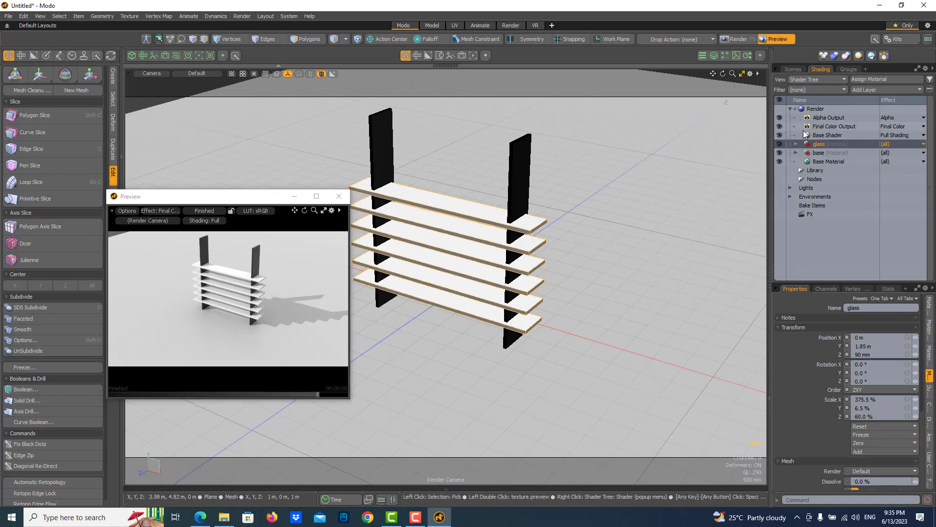
click(799, 145)
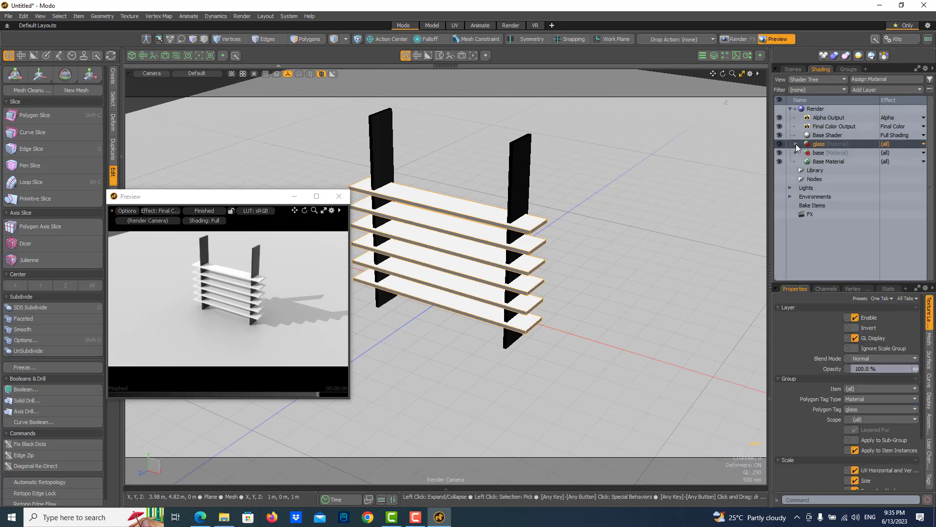
click(796, 145)
click(827, 152)
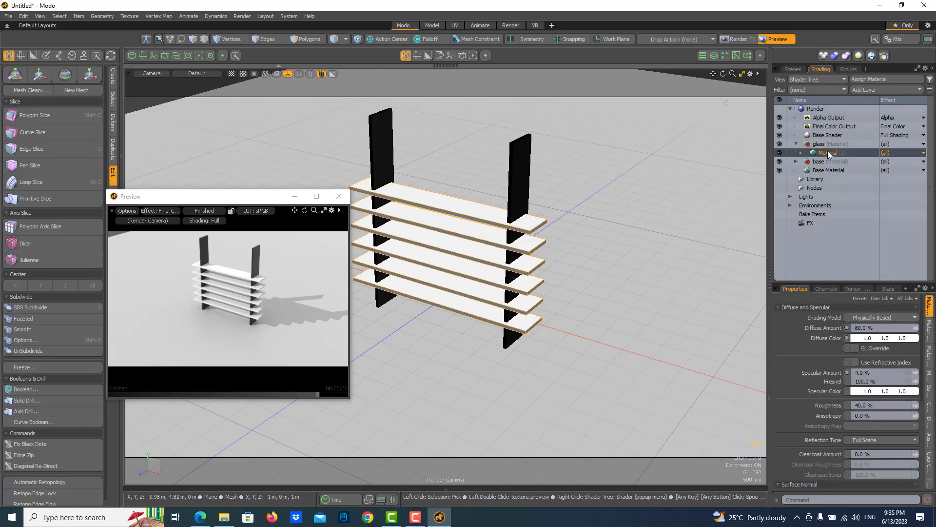
click(929, 332)
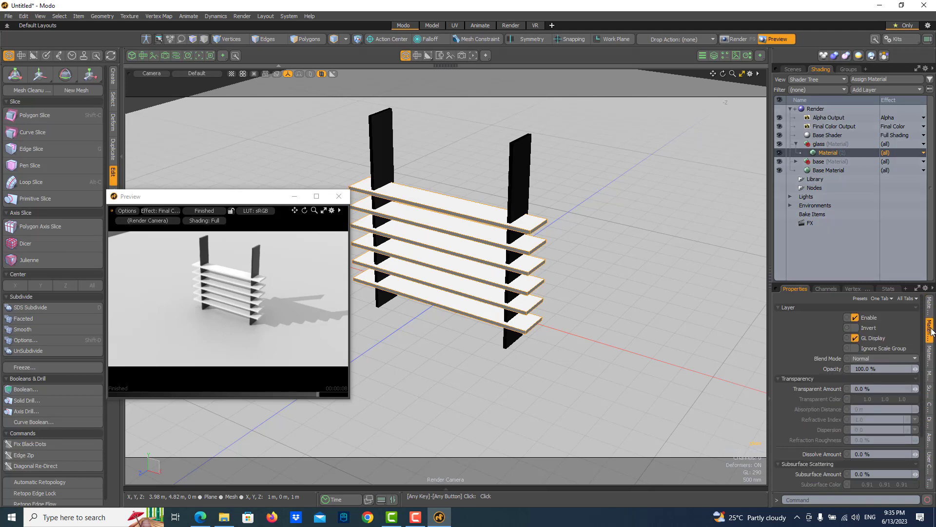
click(866, 389)
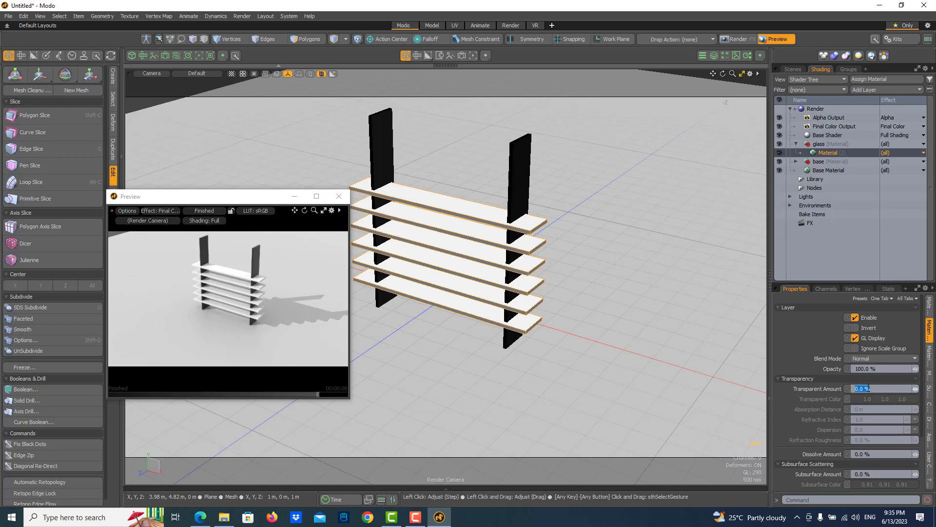
text(98)
key(Return)
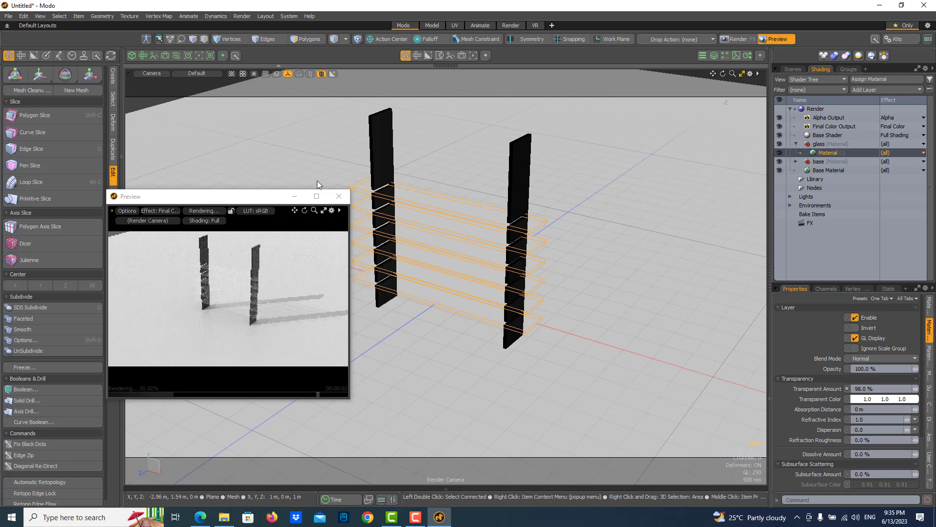
double_click(277, 198)
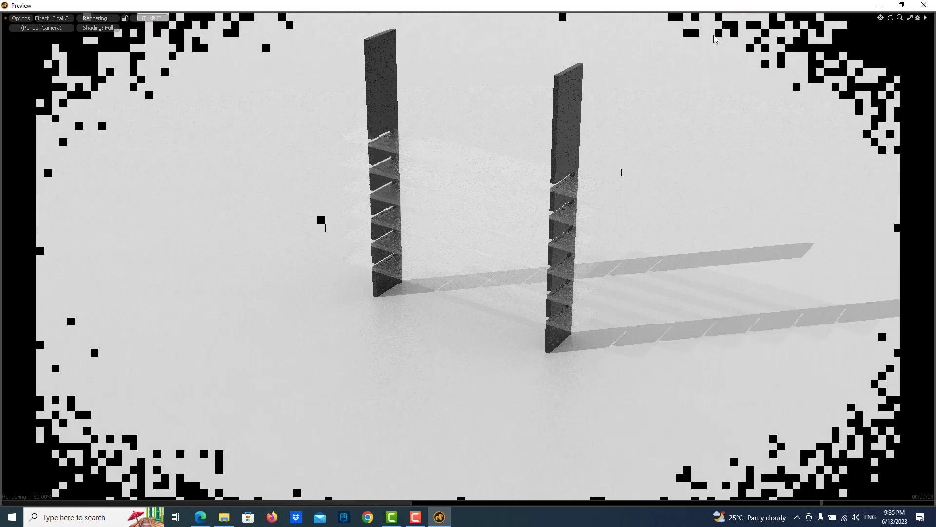
double_click(805, 8)
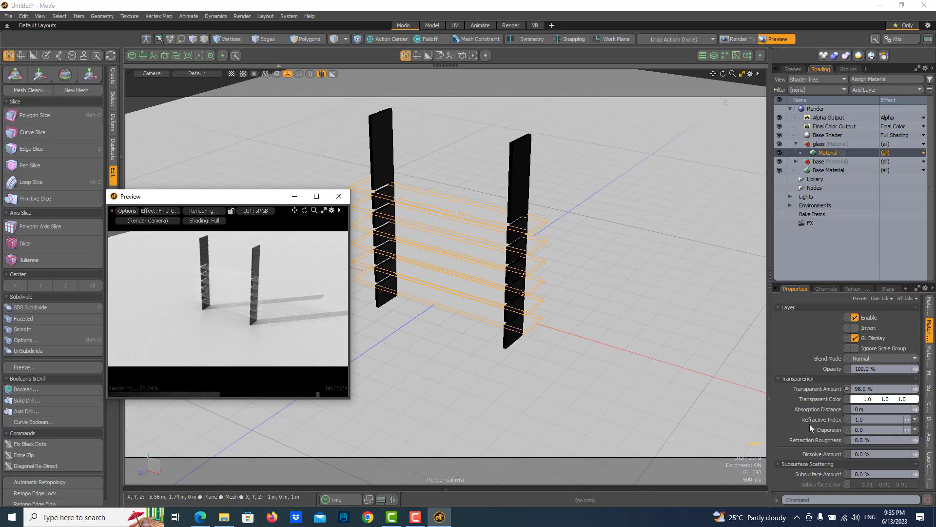
Apply the Calspar2 preset to set the glass material's Refractive Index to 1.486.
click(916, 420)
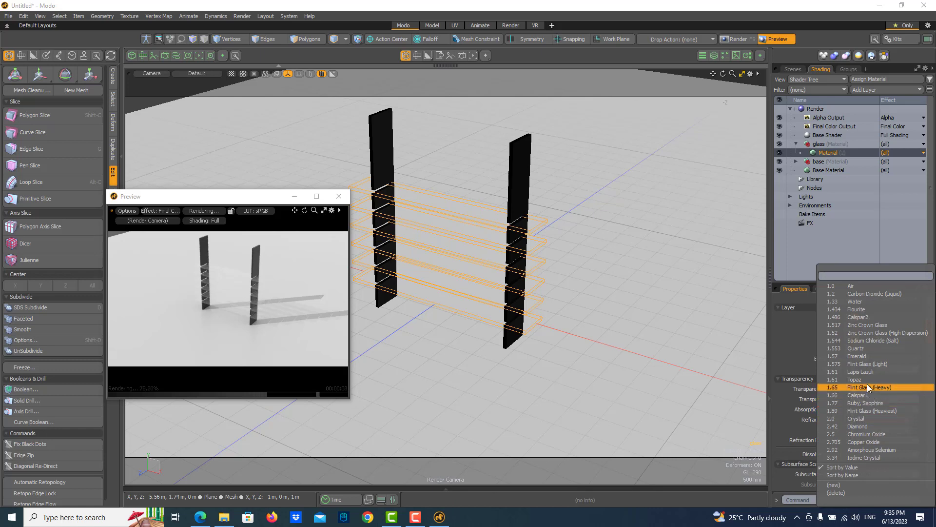
click(864, 318)
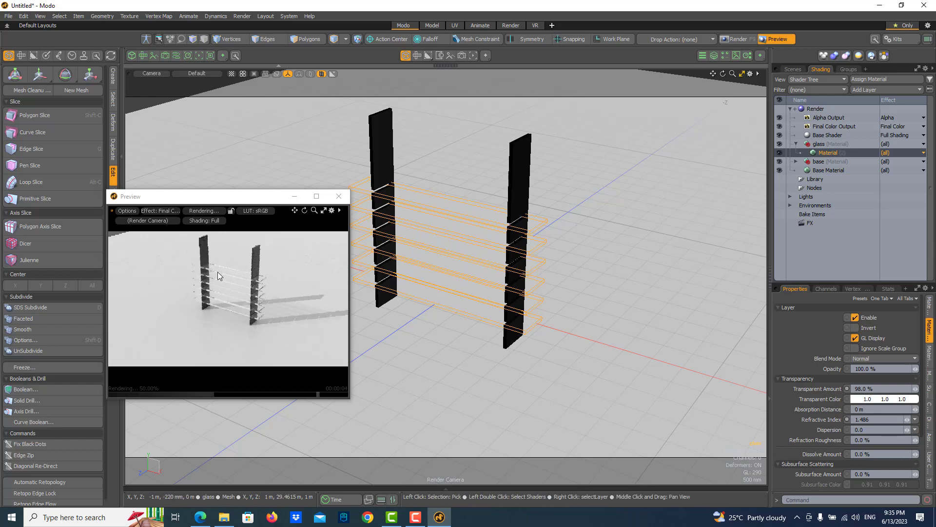
scroll(863, 432, down, 1)
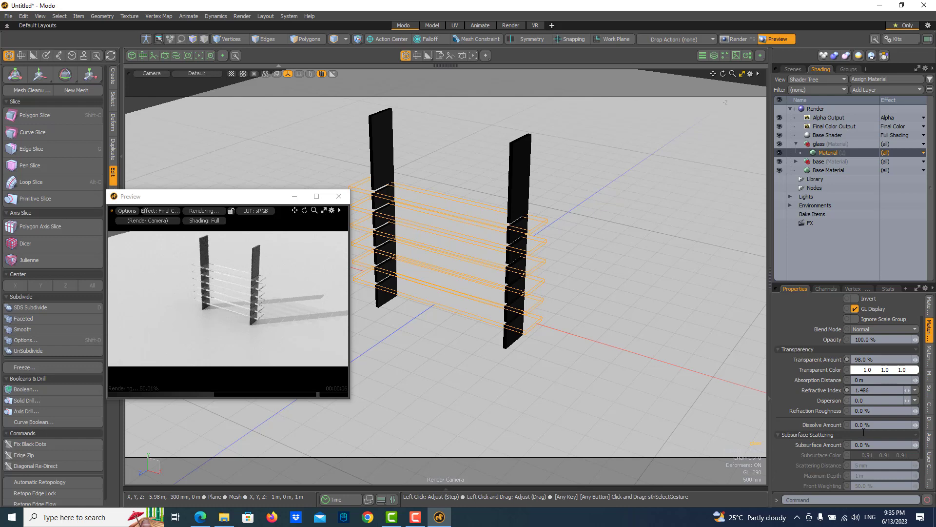
scroll(862, 434, up, 1)
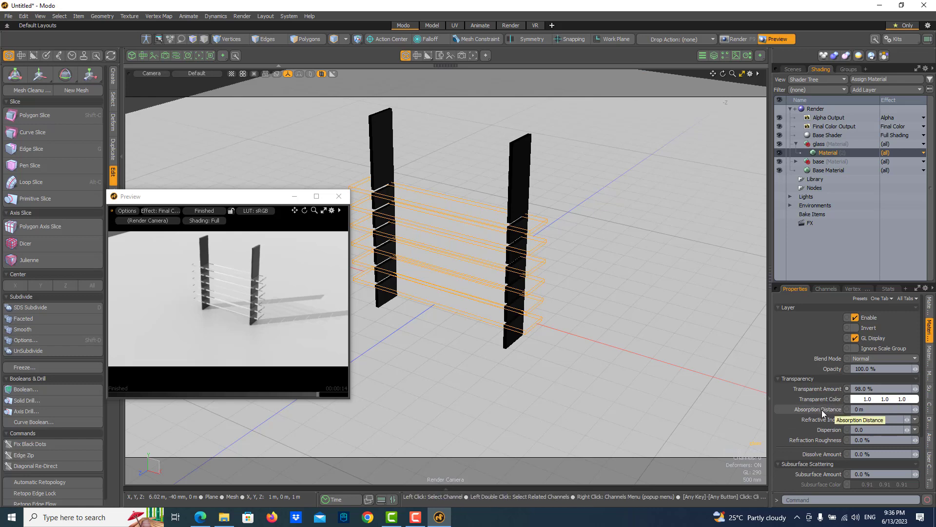
Tint the glass material's Transparent Color pale blue, with RGB values 0.85, 0.98 and 1.0.
click(879, 401)
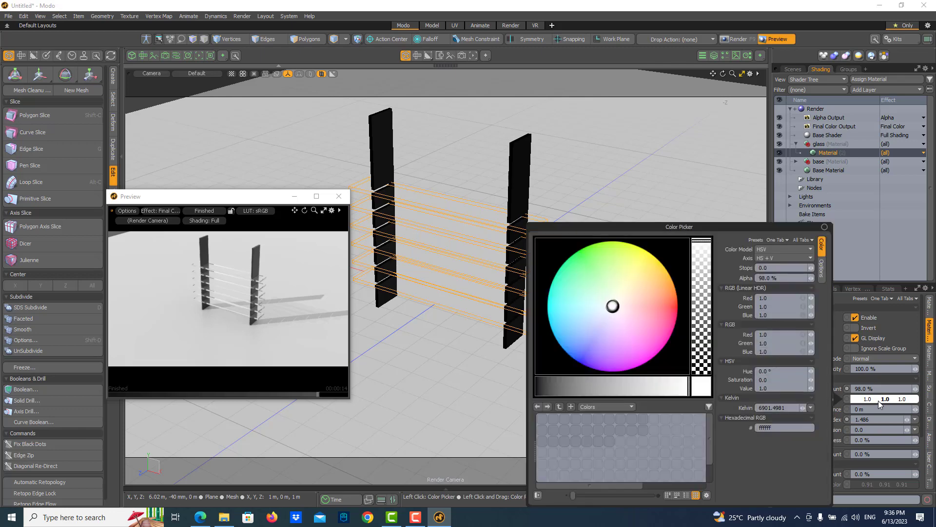
drag(613, 306, 589, 309)
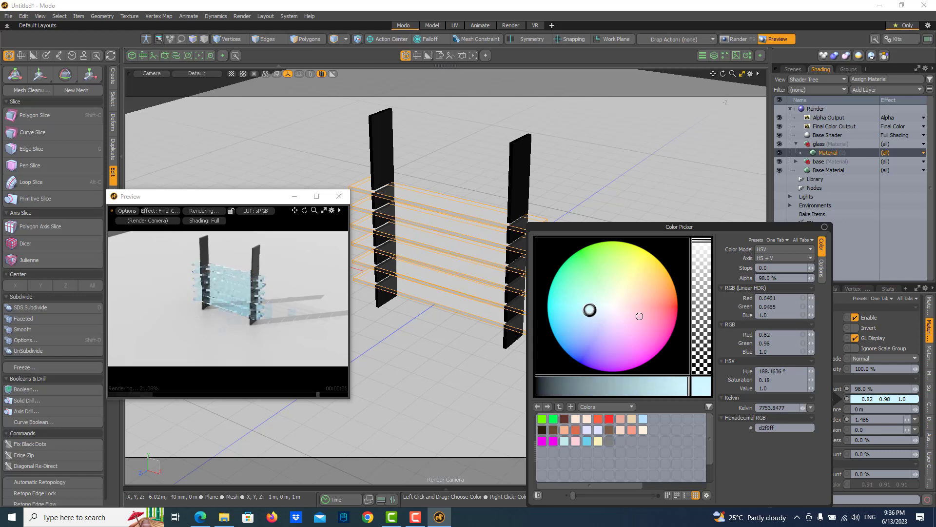
drag(590, 310, 592, 310)
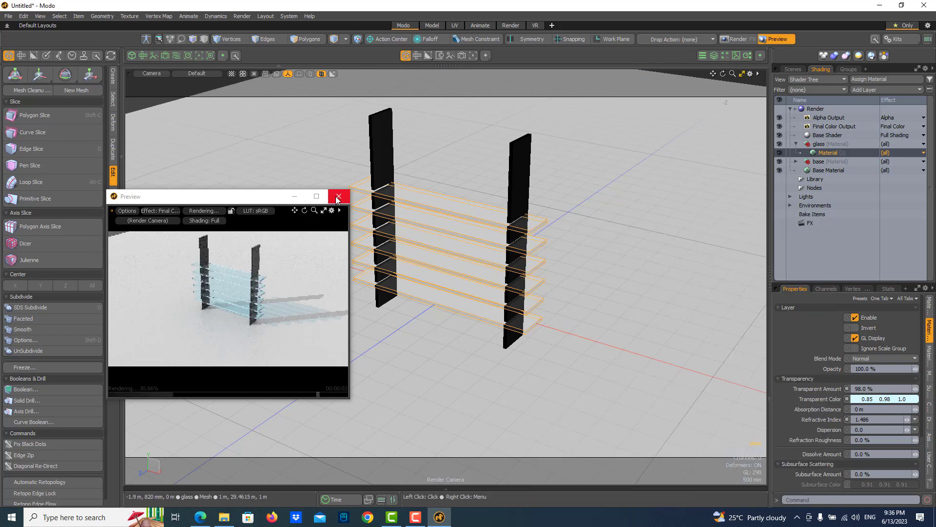
Close the live preview, render the full frame through the Render Camera, and inspect the glass shelves at 200% and 100% zoom.
click(338, 197)
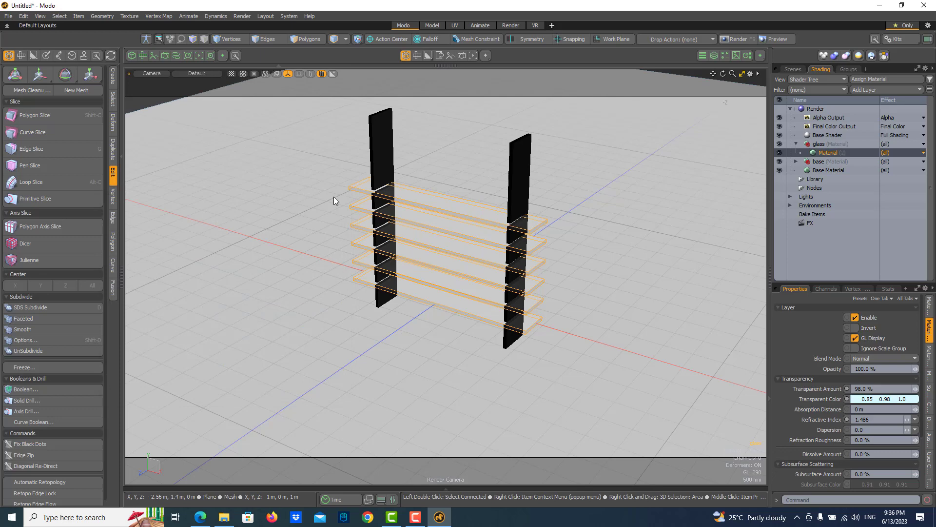
key(F9)
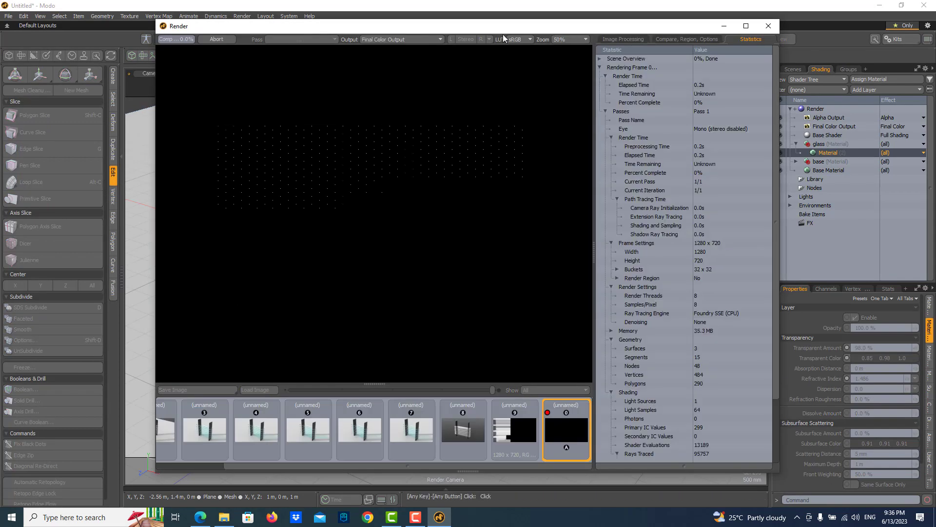
double_click(510, 23)
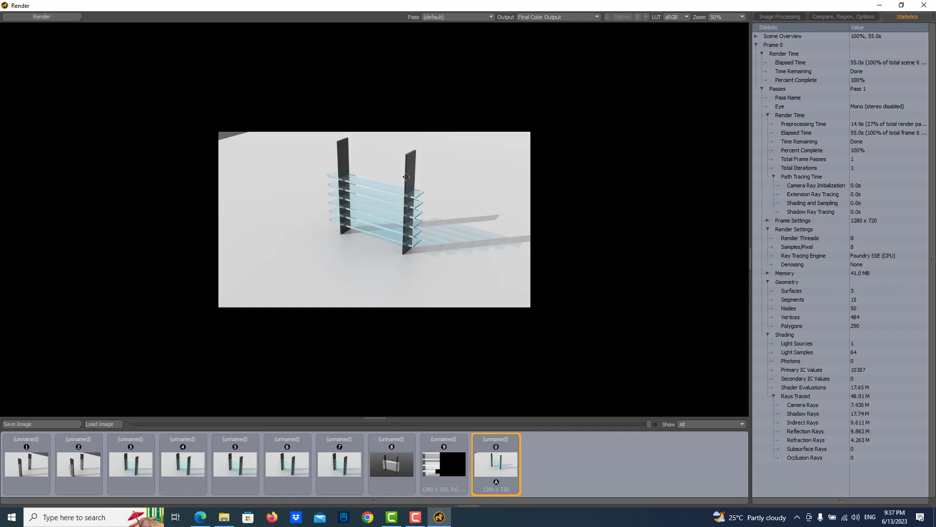
scroll(401, 166, up, 1)
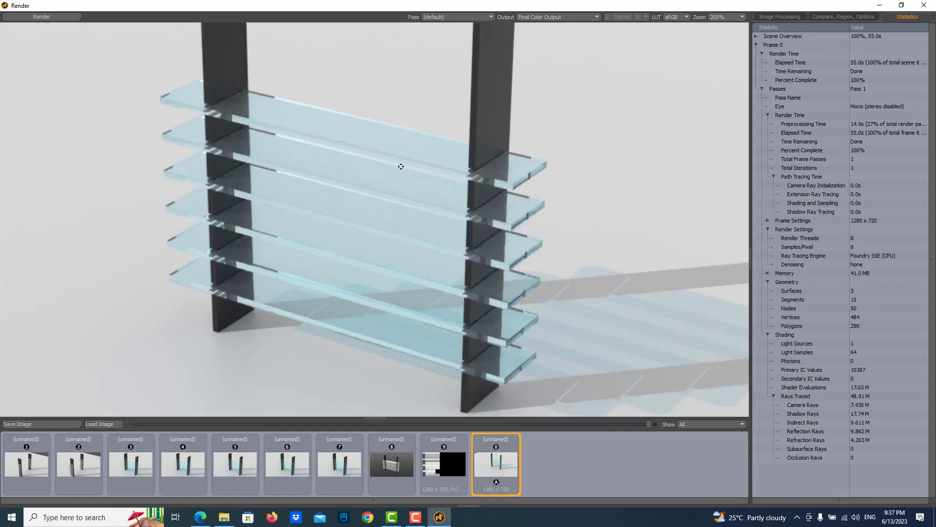
scroll(401, 166, down, 2)
scroll(401, 166, up, 1)
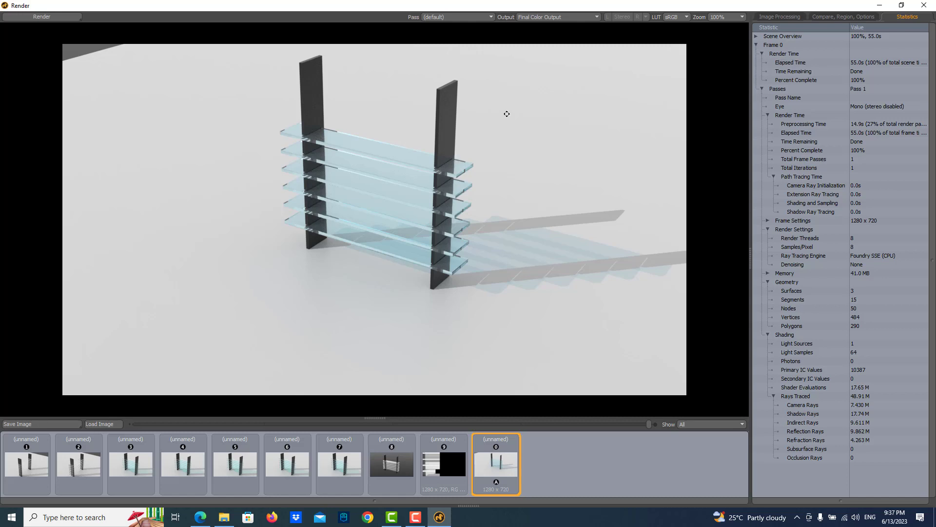
Render the current frame again from the enlarged render window.
key(F9)
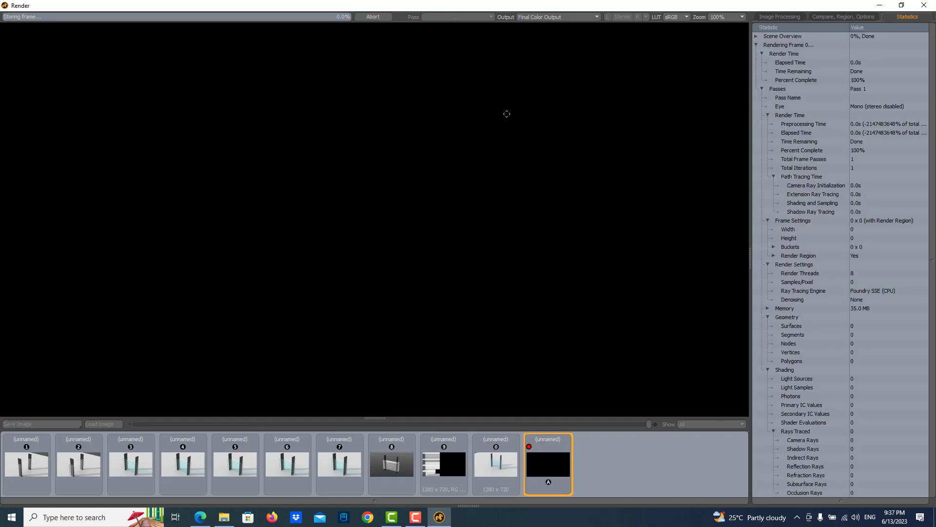